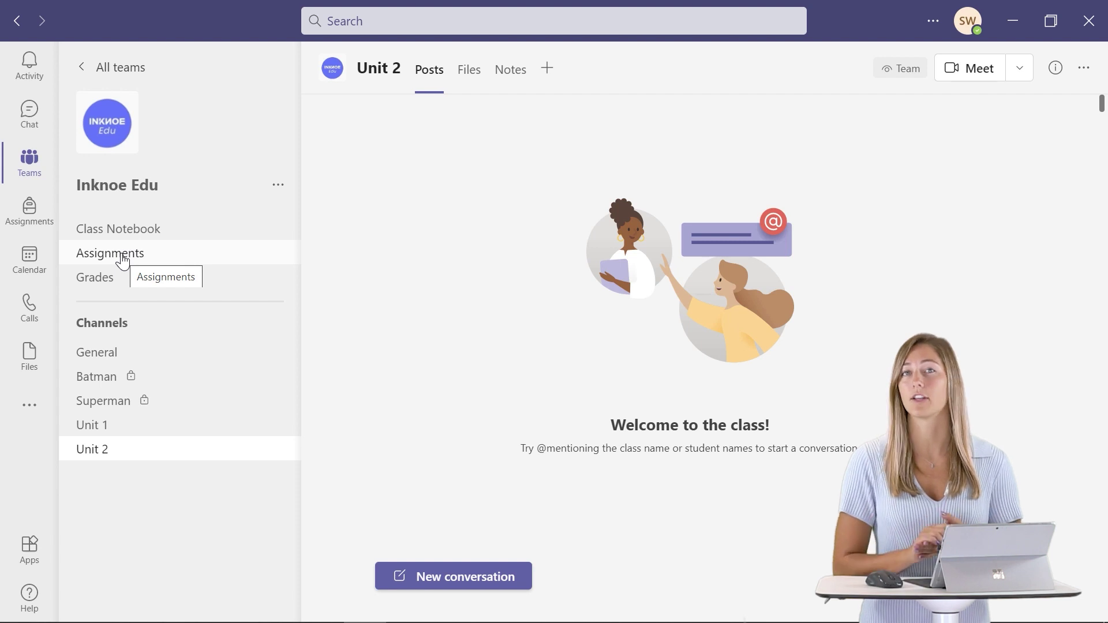
Step: Create a new assignment for the Inknoe Edu team and title it "Natural Disasters"
{"action": "left_click", "coordinate": [123, 259]}
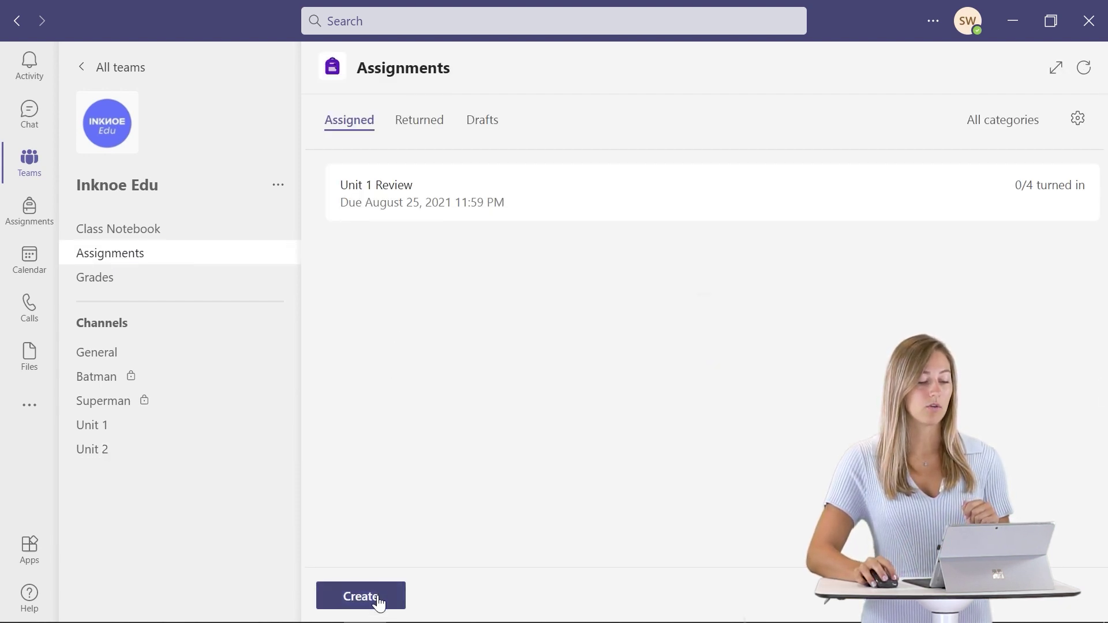
{"action": "left_click", "coordinate": [382, 597]}
{"action": "left_click", "coordinate": [396, 518]}
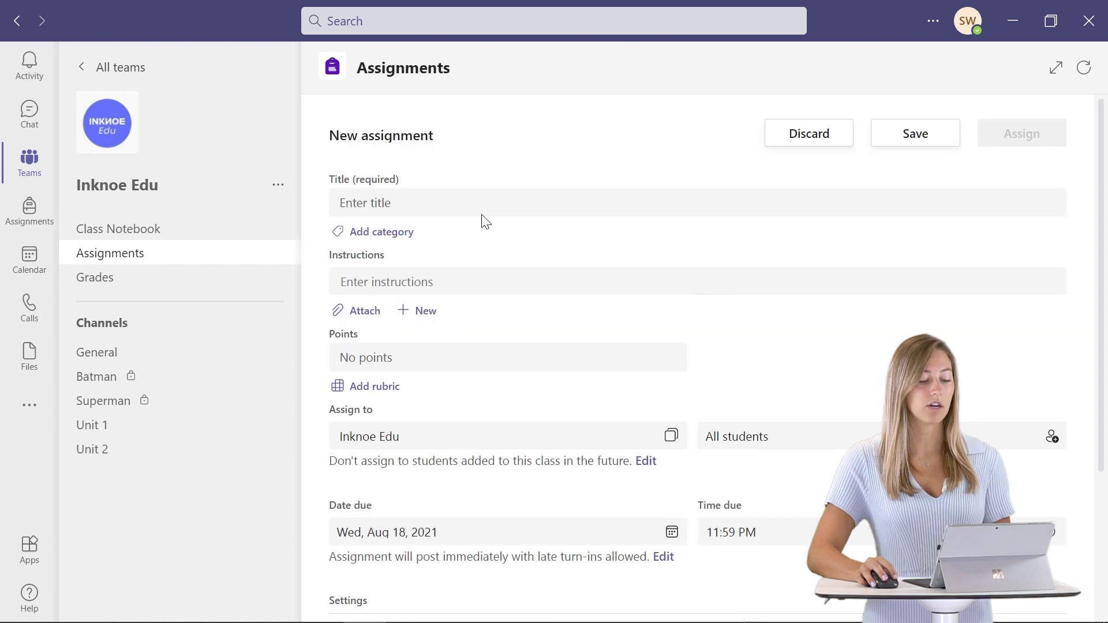
{"action": "left_click", "coordinate": [472, 200]}
{"action": "type", "text": "Natur"}
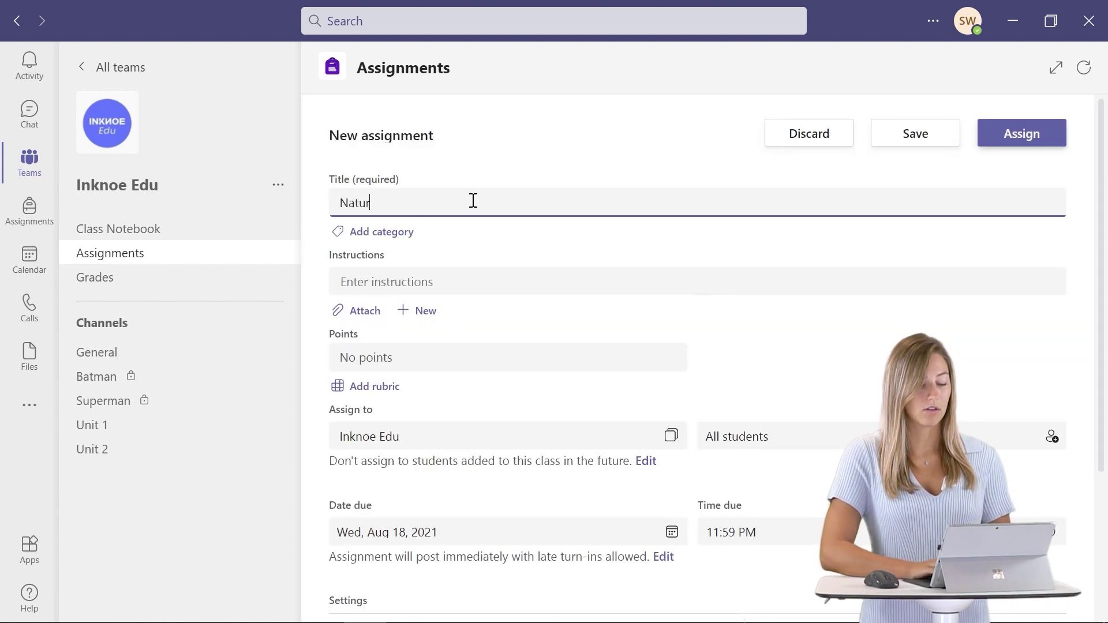
{"action": "type", "text": "al Disasters"}
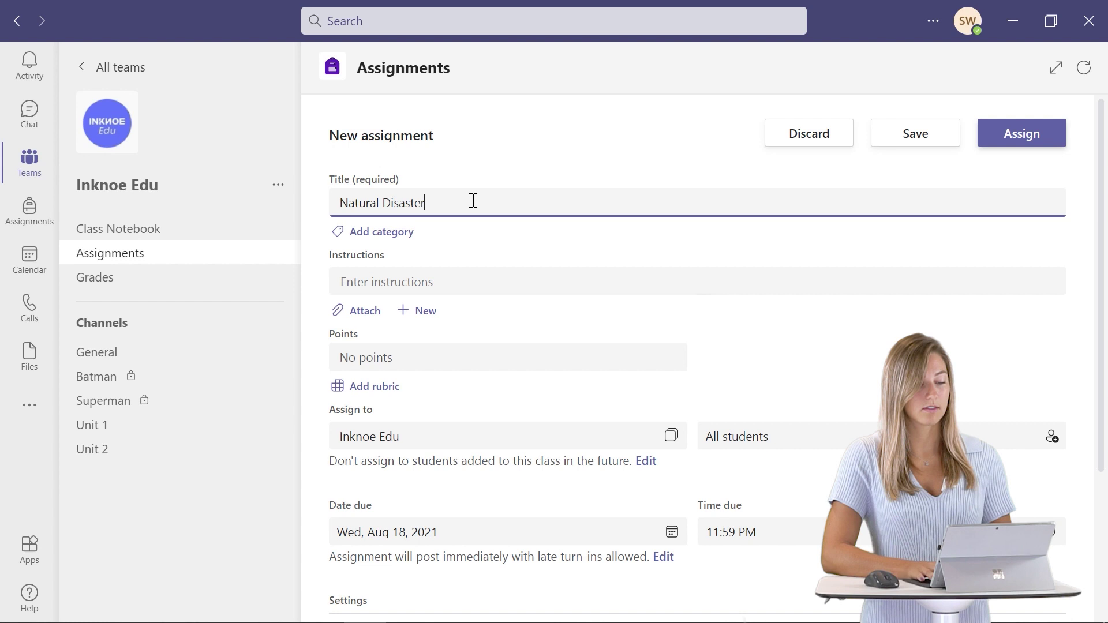
Step: Enter numbered instructions to read the article and prepare a presentation on how the assigned country overcame a major natural disaster and became prepared
{"action": "left_click", "coordinate": [462, 282]}
{"action": "type", "text": "1. Read the article 2. Prepare a presentation on how your assigned country has overcome one of their biggests natural disasters. Please include how that led them to become prepared for natural diasters to come."}
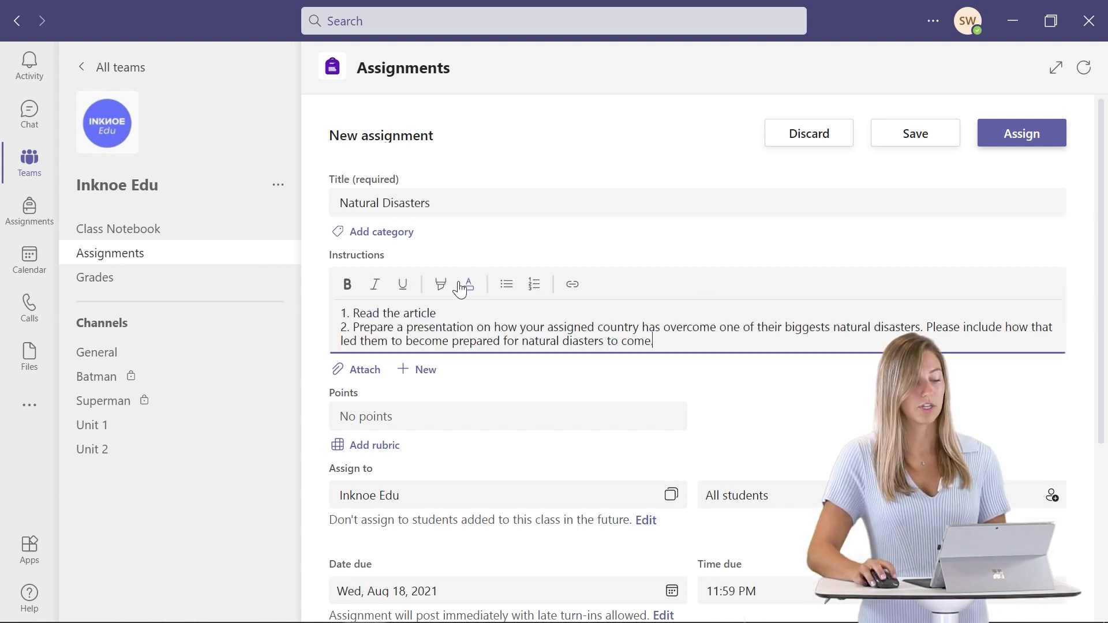
{"action": "left_click", "coordinate": [345, 367]}
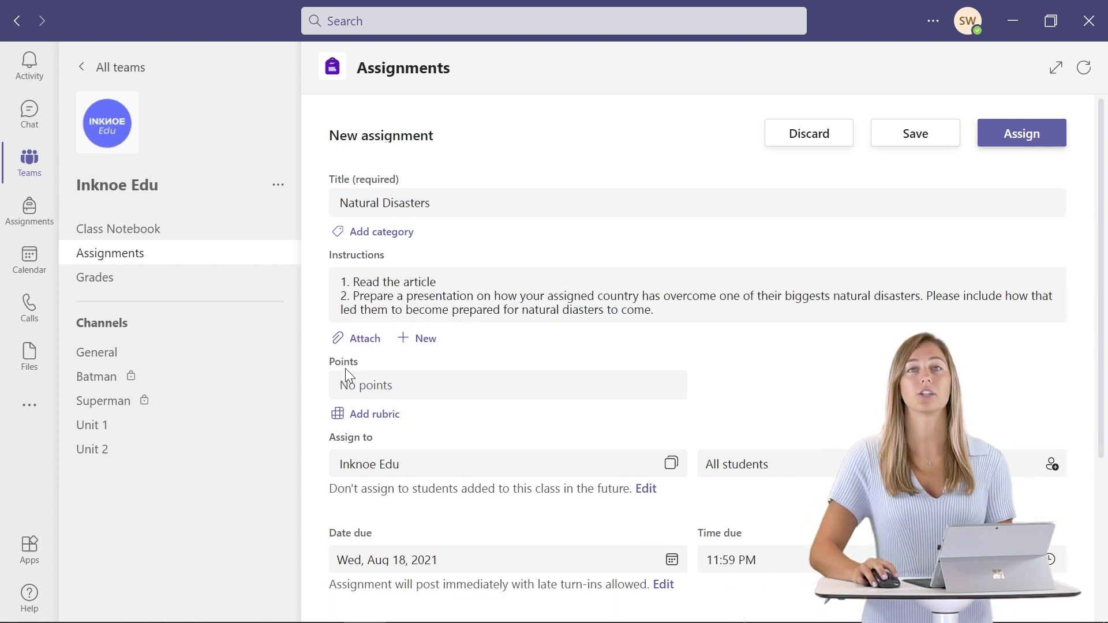
Step: Attach the Oceans-Fury PDF from this device's Desktop folder and set the assignment's points to 50
{"action": "left_click", "coordinate": [349, 339]}
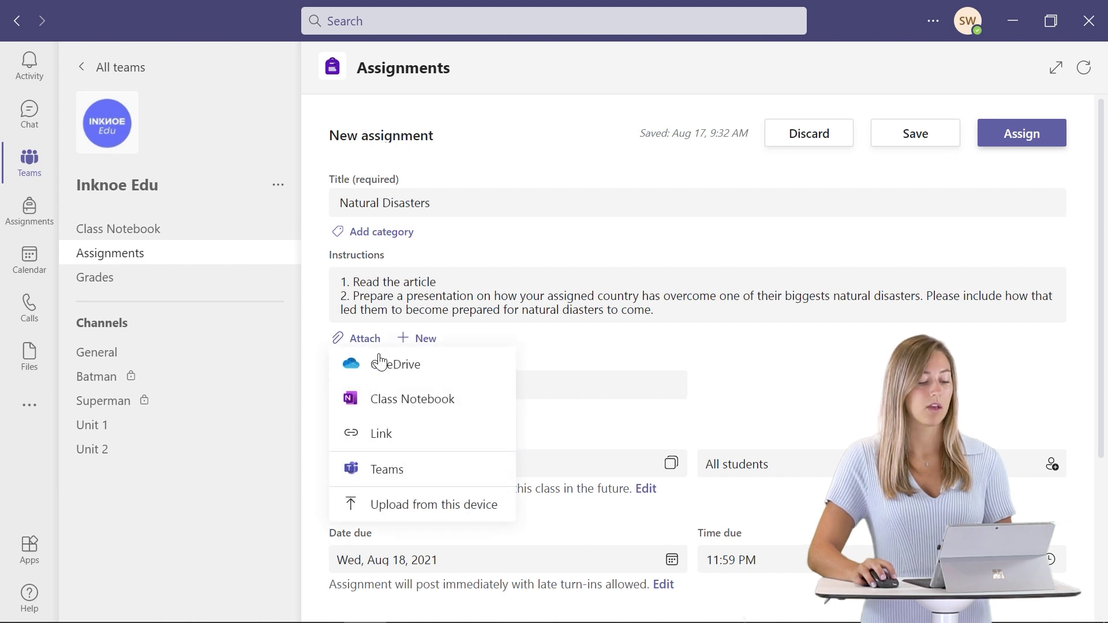
{"action": "left_click", "coordinate": [409, 508]}
{"action": "left_click", "coordinate": [219, 145]}
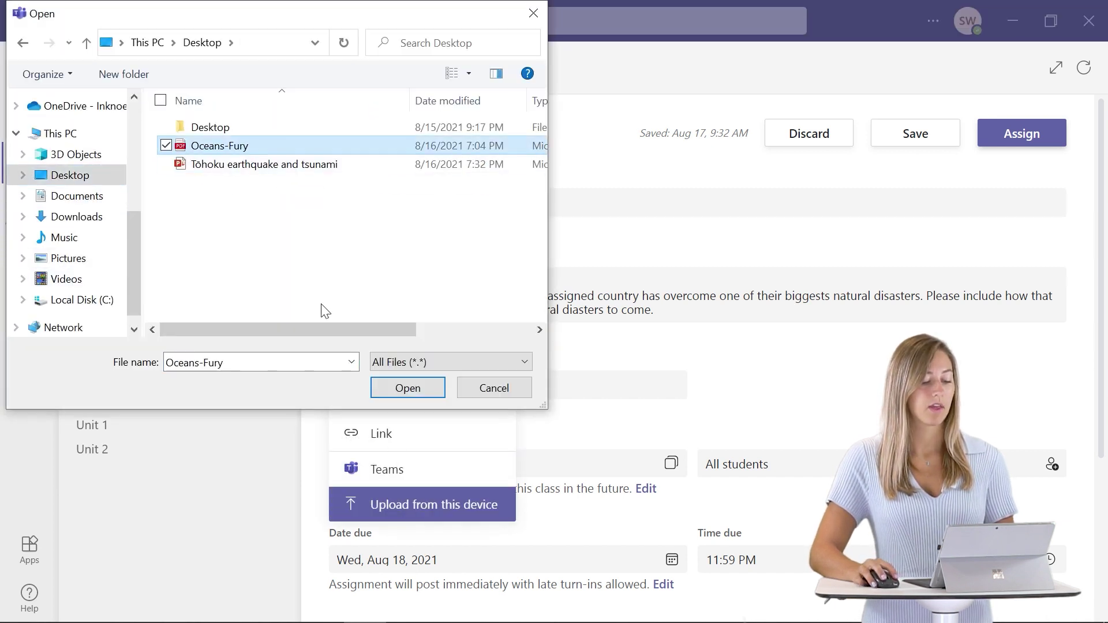
{"action": "left_click", "coordinate": [408, 388]}
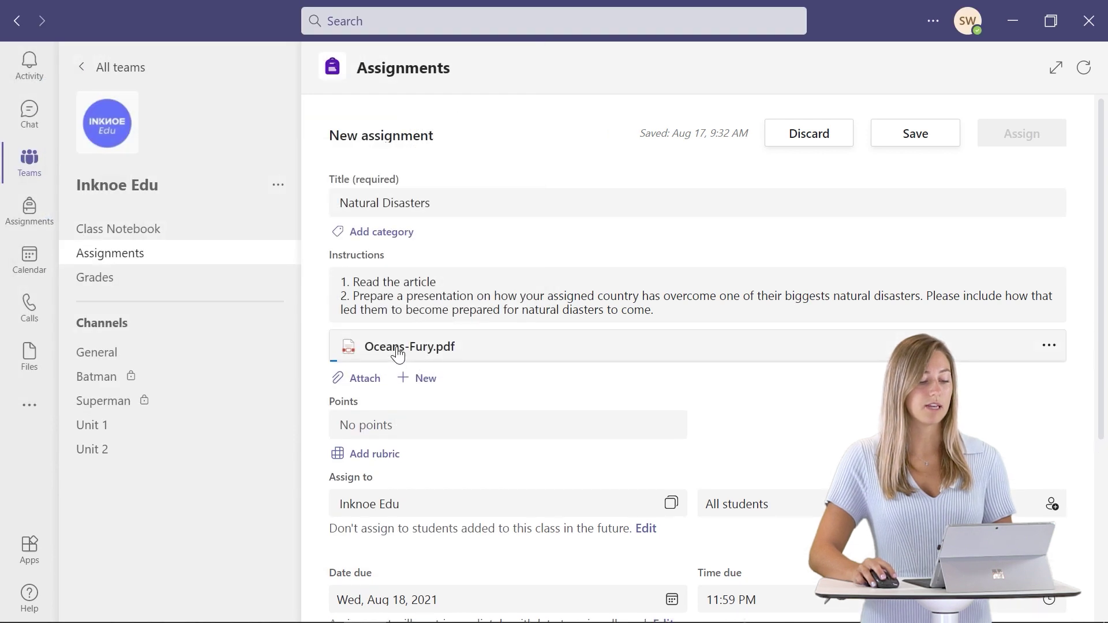
{"action": "left_click", "coordinate": [411, 427]}
{"action": "type", "text": "50"}
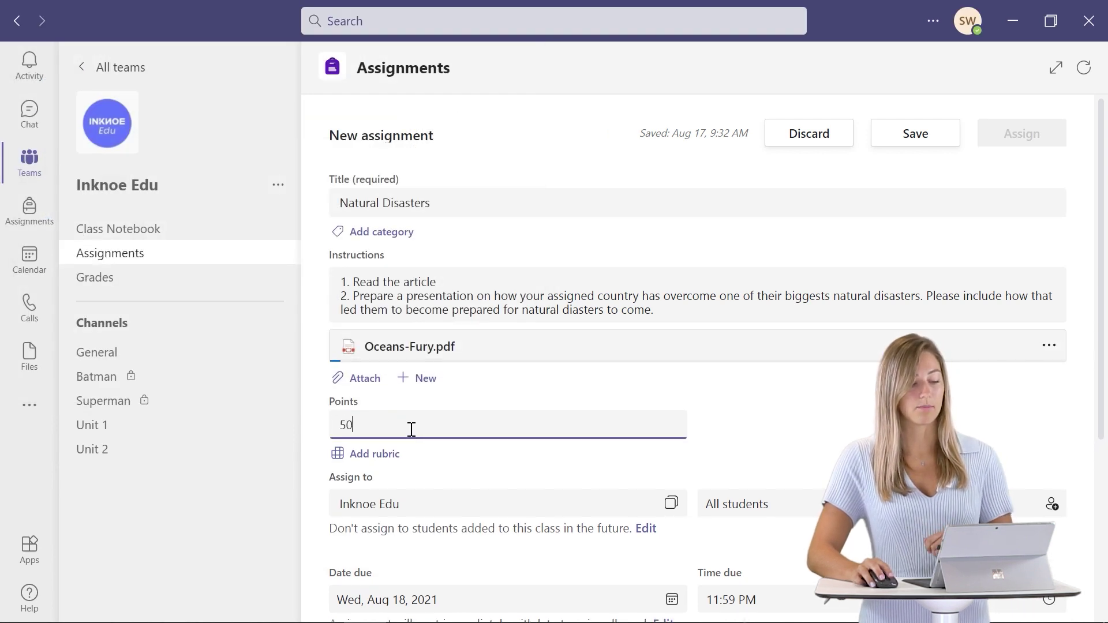
Step: Change the assignment's recipients from all students to groups of students
{"action": "scroll", "coordinate": [562, 388], "scroll_direction": "down", "scroll_amount": 3}
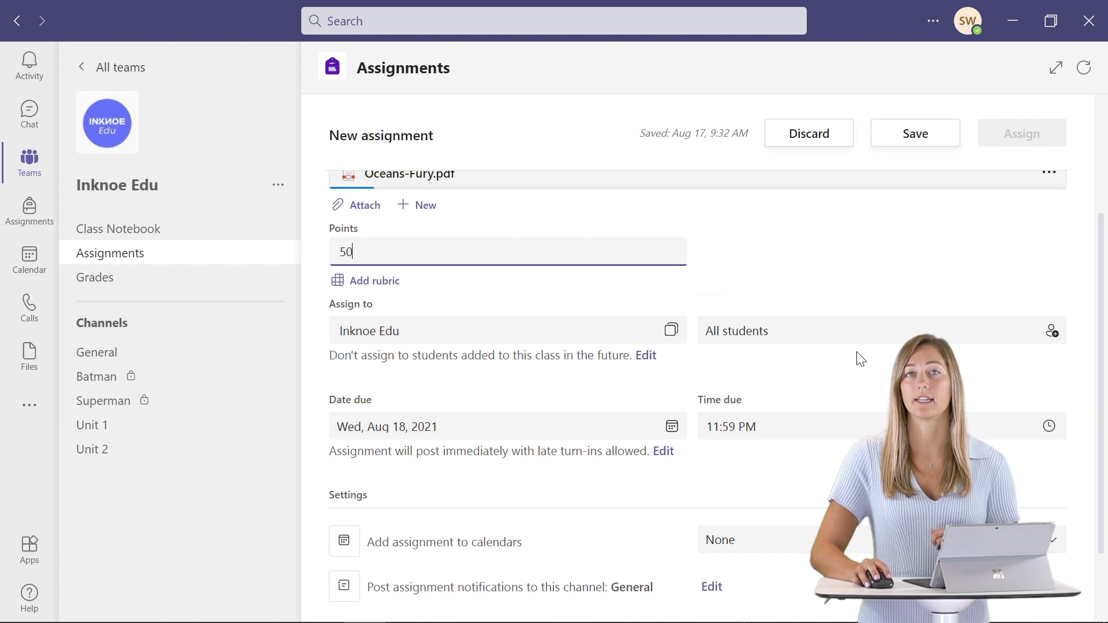
{"action": "left_click", "coordinate": [841, 331]}
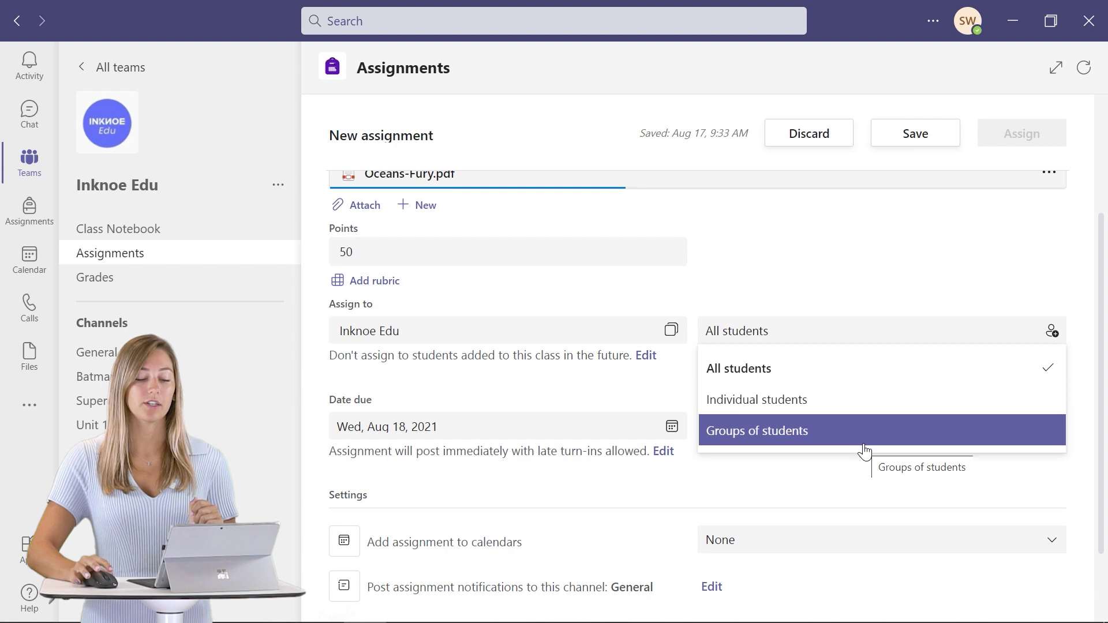
{"action": "left_click", "coordinate": [864, 439]}
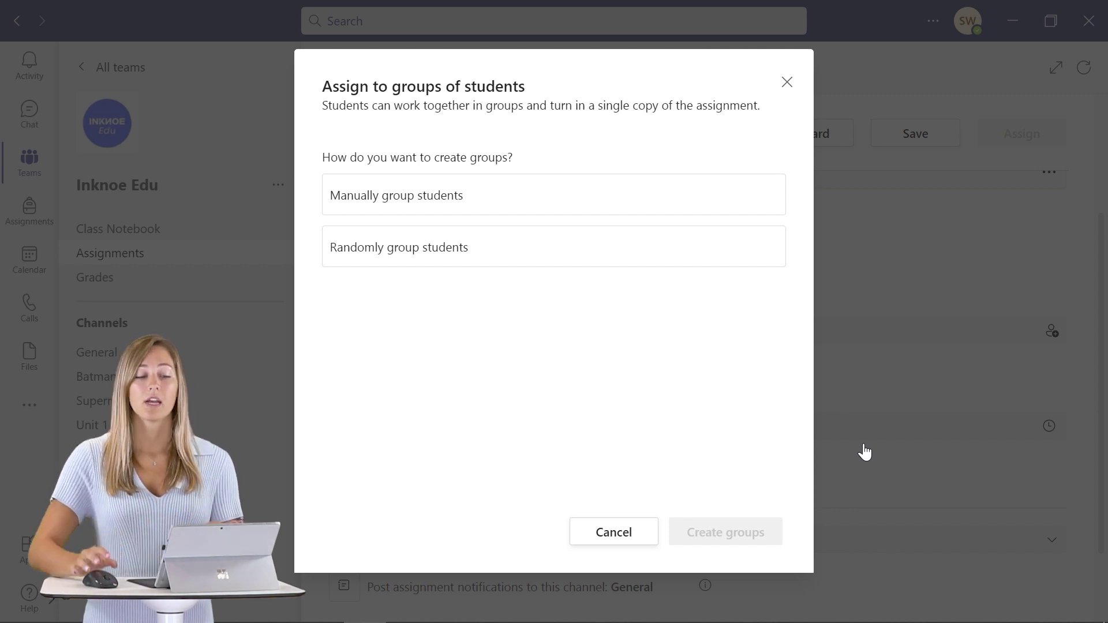
Step: Choose manual grouping and create a group named China containing Student 1 and Student 3
{"action": "left_click", "coordinate": [606, 211]}
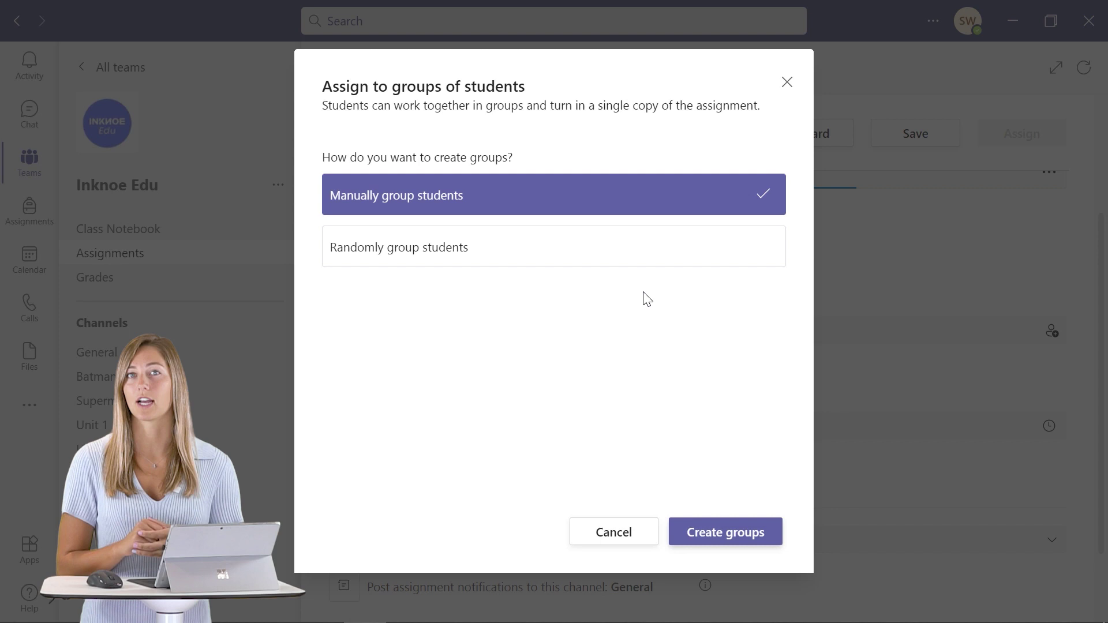
{"action": "left_click", "coordinate": [721, 533]}
{"action": "left_click", "coordinate": [498, 289]}
{"action": "left_click", "coordinate": [494, 372]}
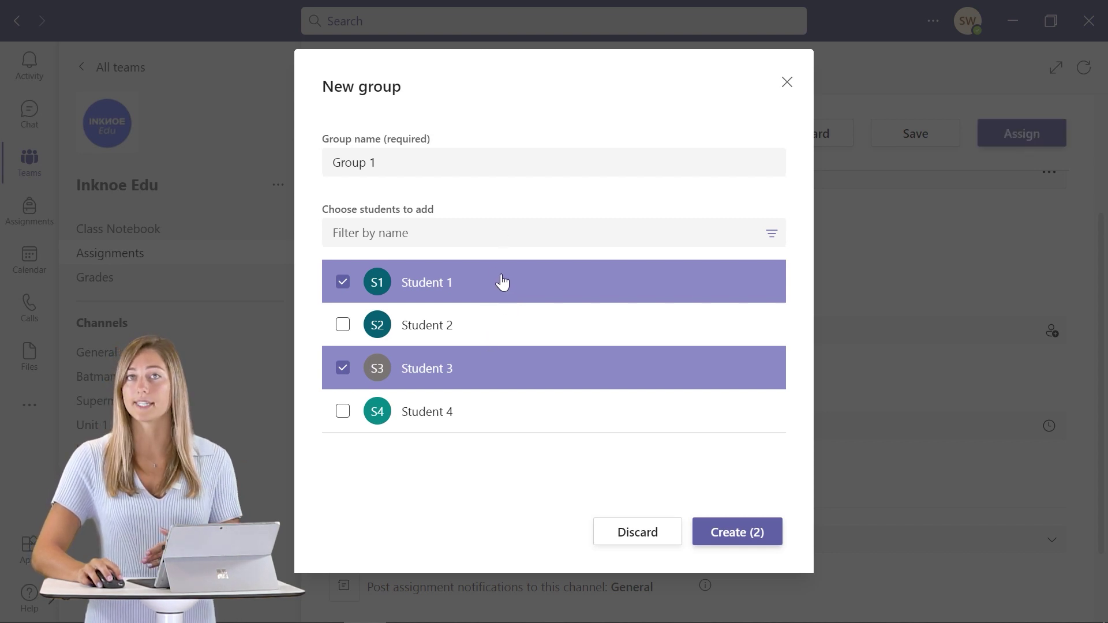
{"action": "left_click", "coordinate": [416, 232]}
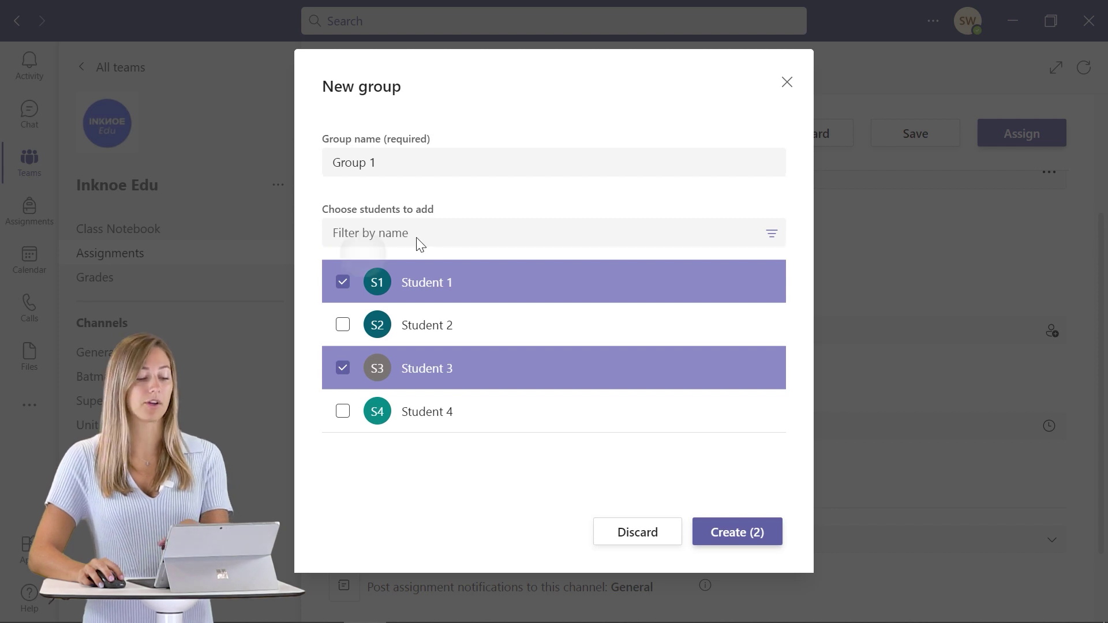
{"action": "left_click", "coordinate": [407, 158]}
{"action": "left_click_drag", "start_coordinate": [406, 159], "coordinate": [304, 155]}
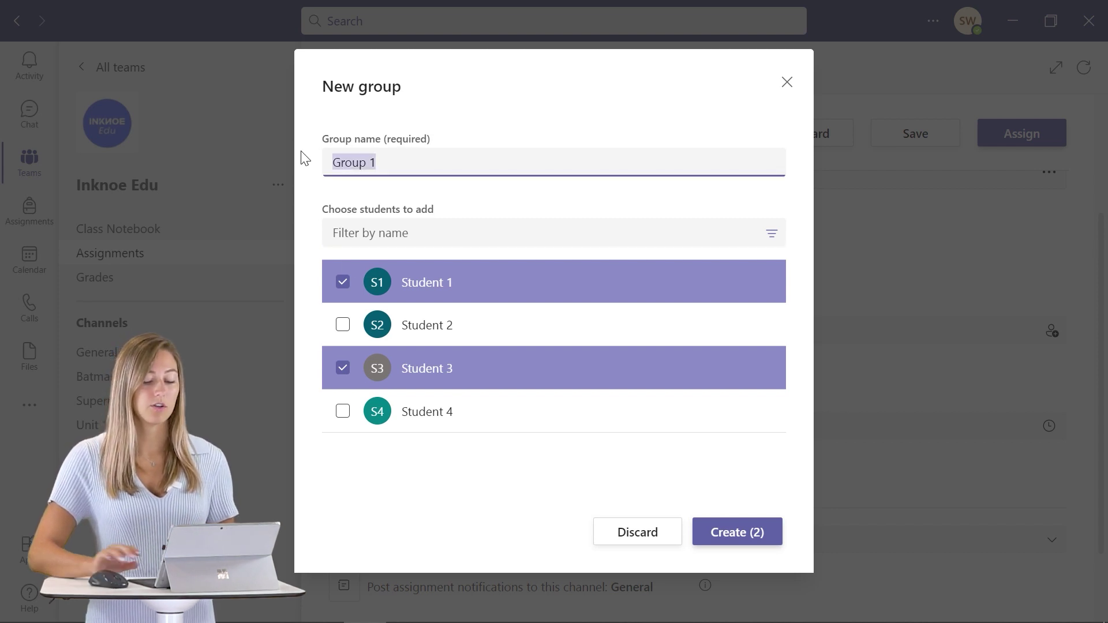
{"action": "key", "text": "BackSpace"}
{"action": "type", "text": "China"}
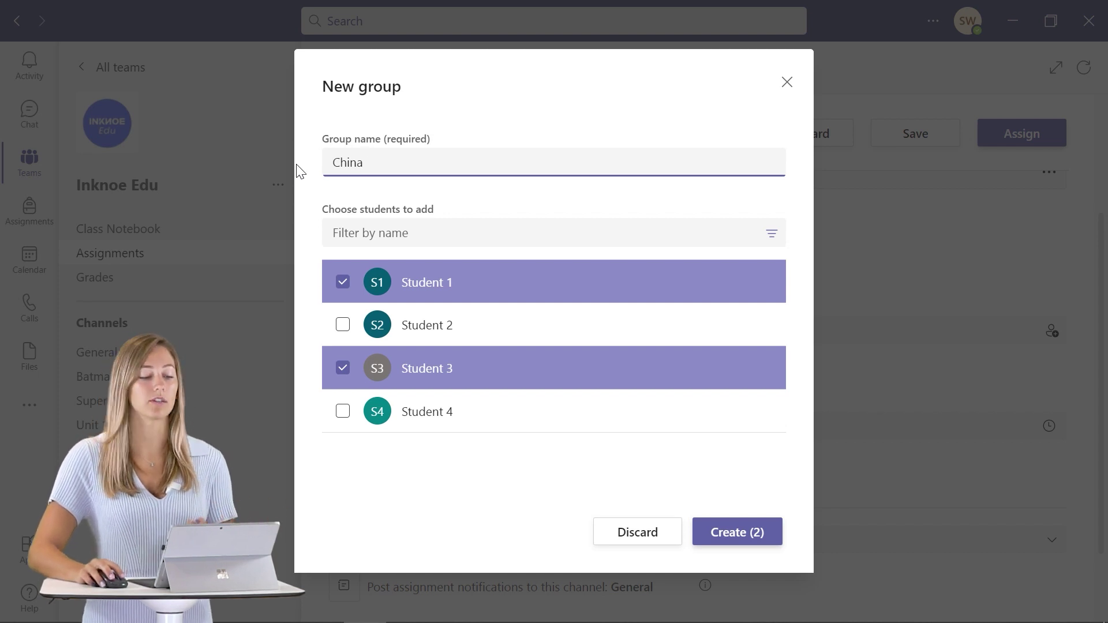
{"action": "left_click", "coordinate": [757, 537]}
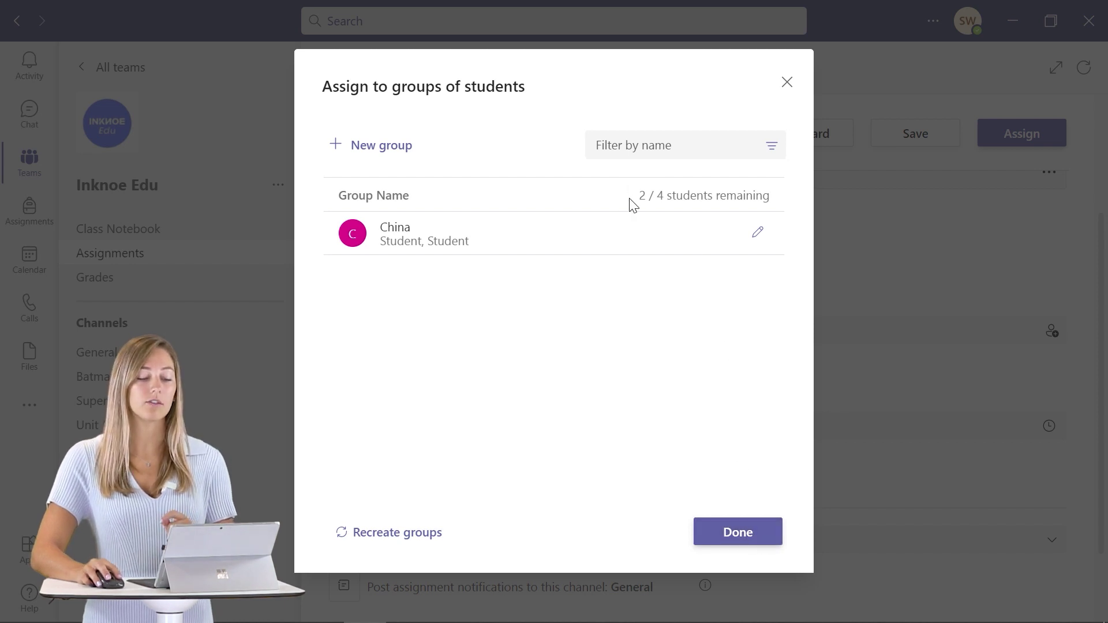
Step: Create a second group named Japan containing the remaining Student 2 and Student 4
{"action": "left_click_drag", "start_coordinate": [631, 202], "coordinate": [769, 198]}
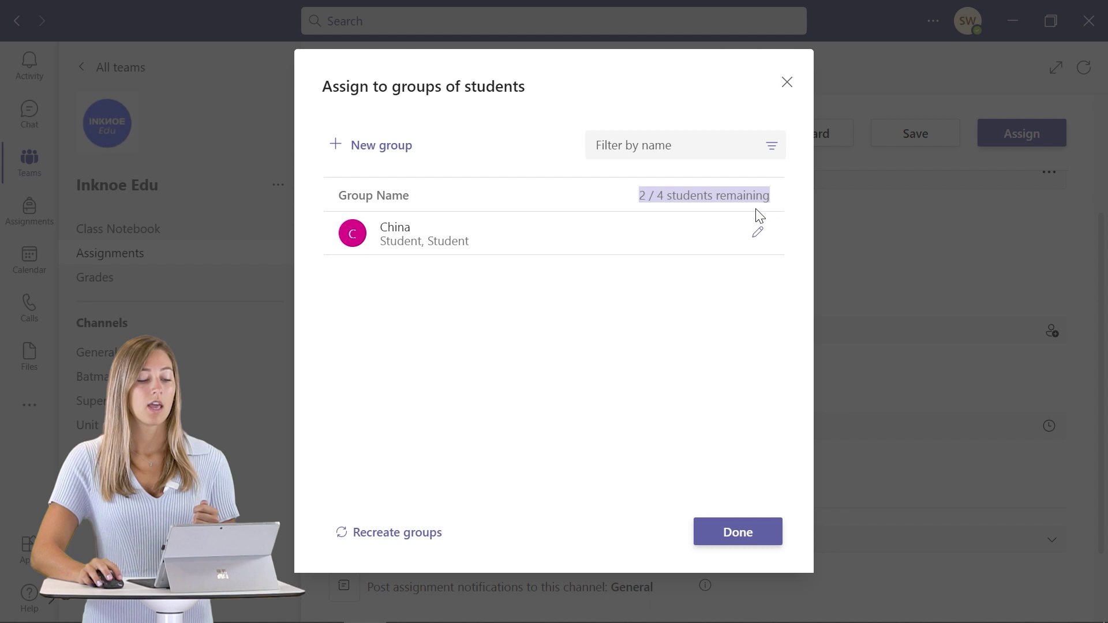
{"action": "left_click", "coordinate": [387, 149]}
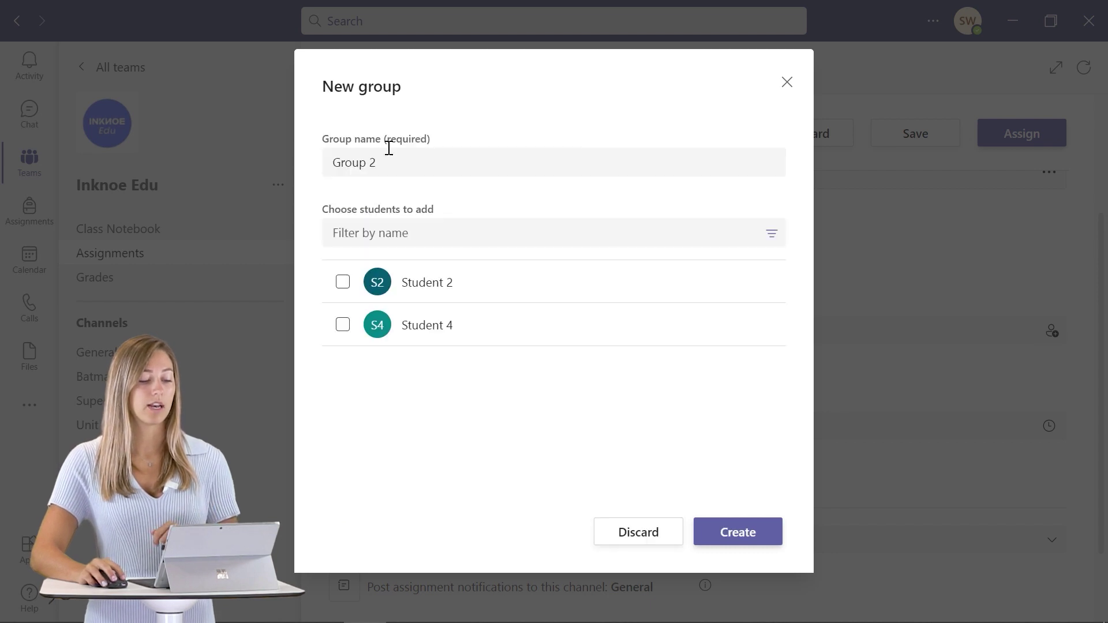
{"action": "left_click", "coordinate": [390, 161]}
{"action": "key", "text": "ctrl+a"}
{"action": "key", "text": "BackSpace"}
{"action": "type", "text": "J"}
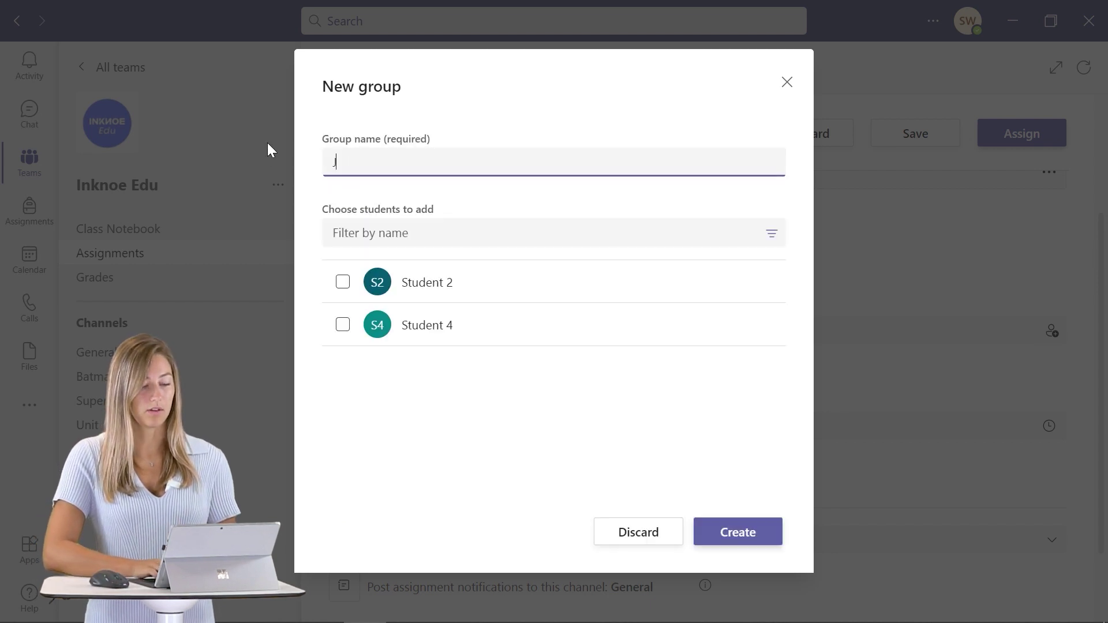
{"action": "type", "text": "apan"}
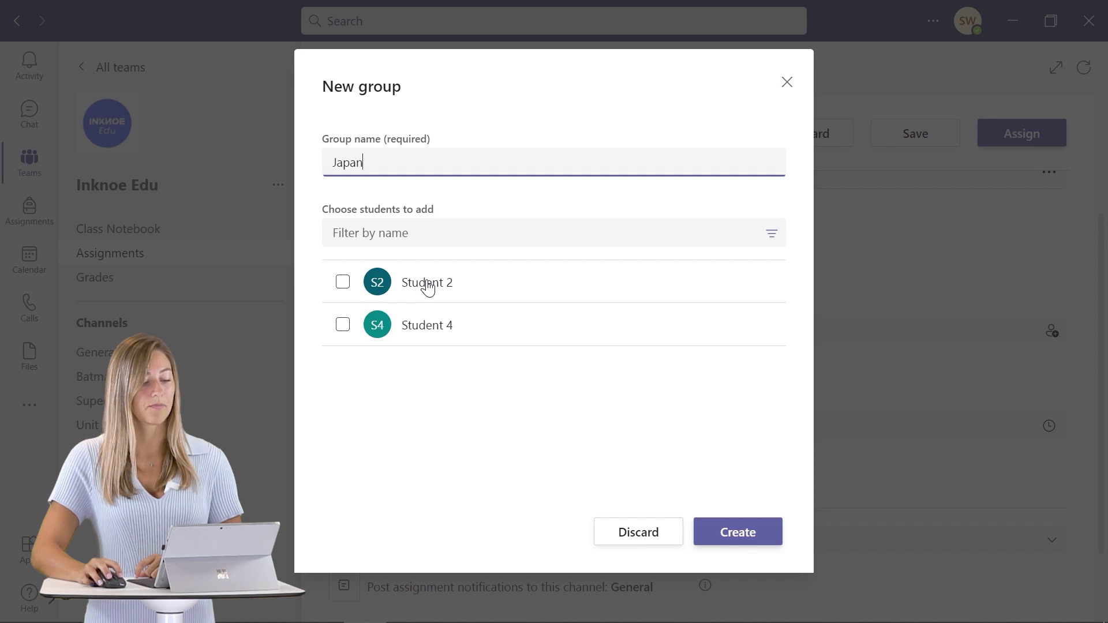
{"action": "left_click", "coordinate": [427, 287]}
{"action": "left_click", "coordinate": [427, 325]}
{"action": "left_click", "coordinate": [752, 535]}
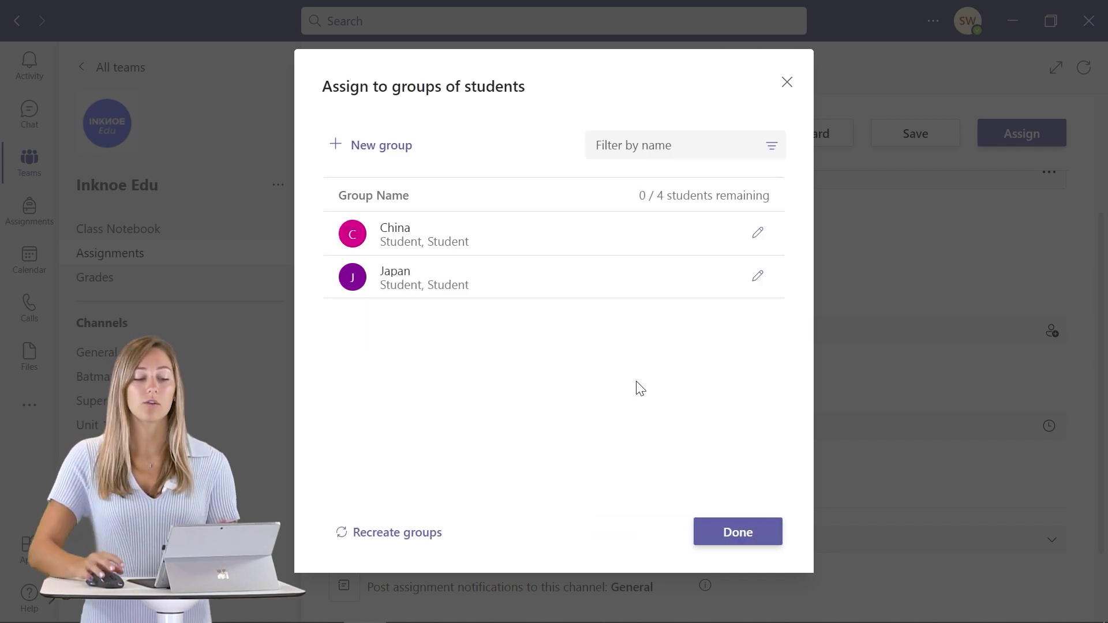
Step: Review the membership and editing options of the China and Japan groups, leaving each without changes
{"action": "left_click", "coordinate": [758, 232]}
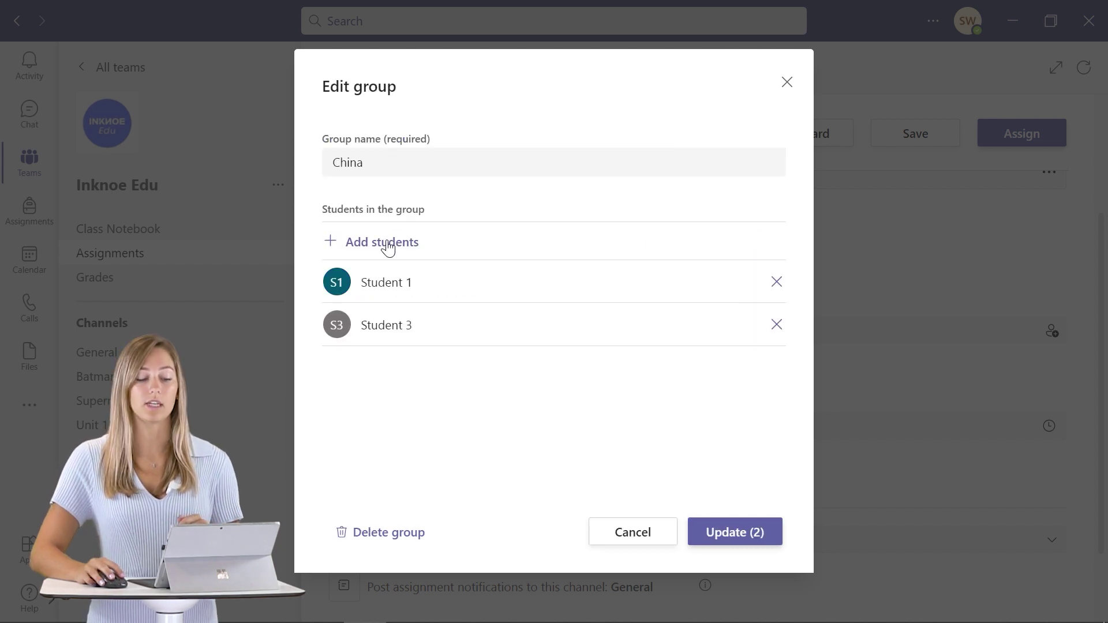
{"action": "left_click", "coordinate": [656, 538]}
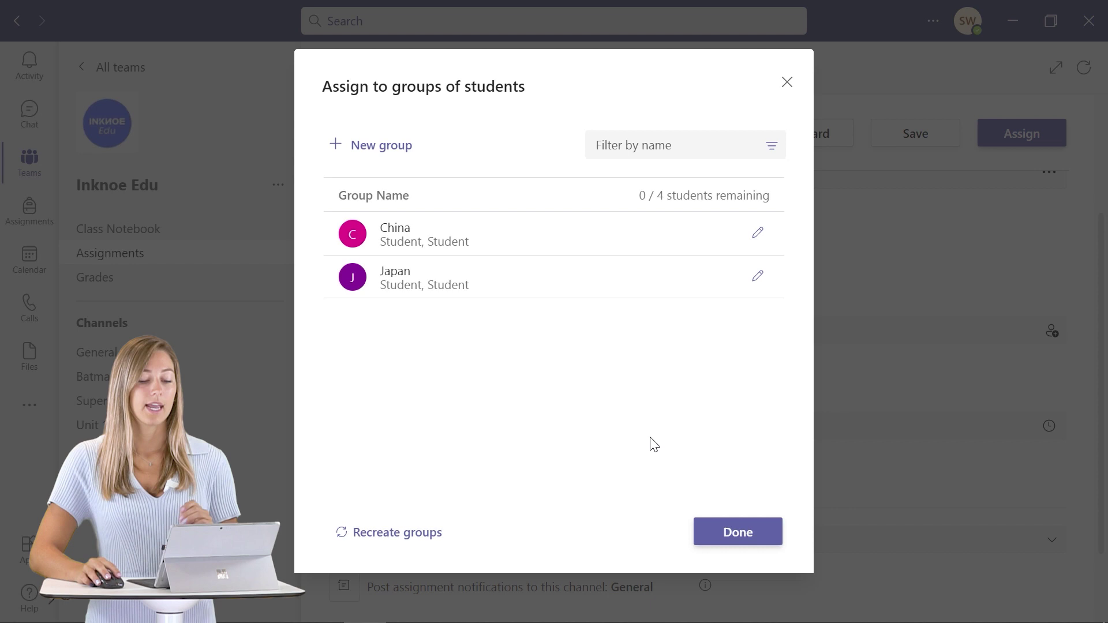
{"action": "left_click", "coordinate": [758, 277]}
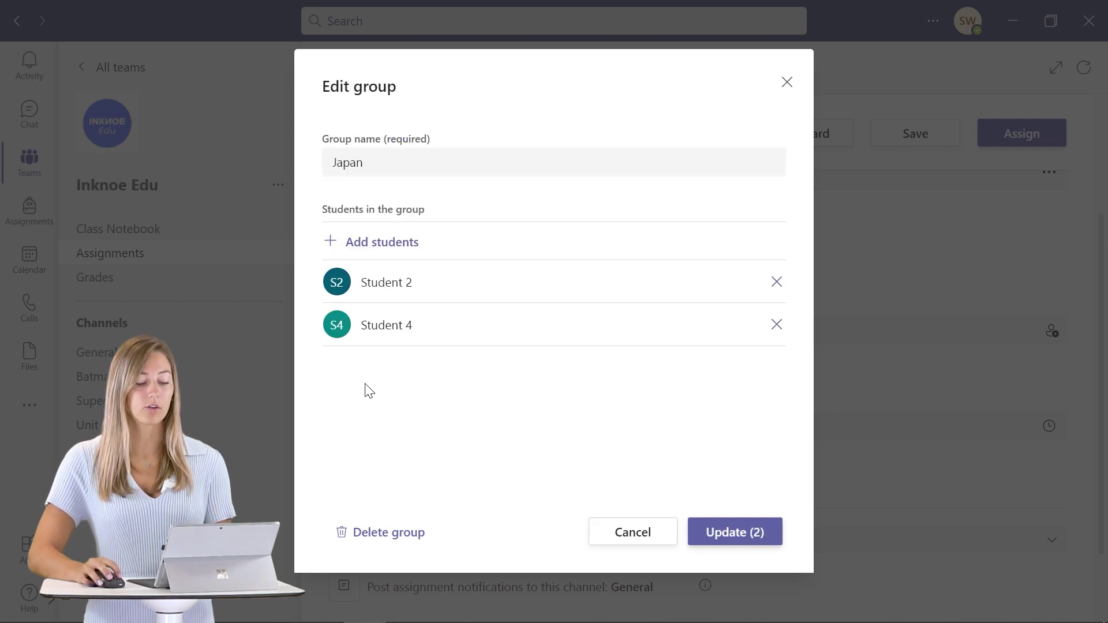
{"action": "left_click", "coordinate": [620, 538]}
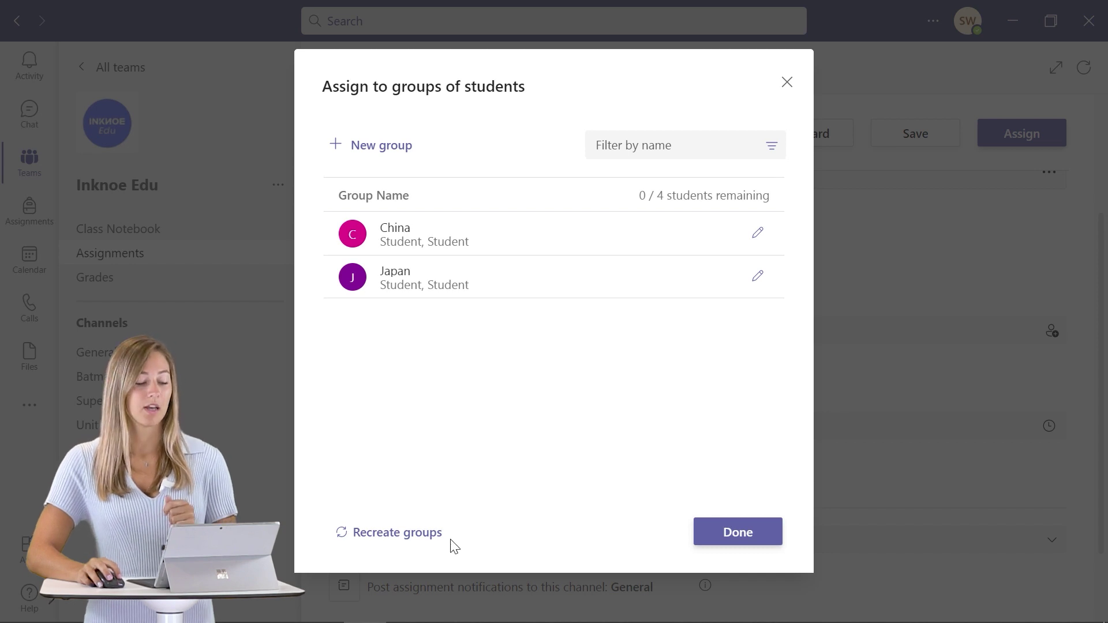
Step: Discard the manual groups and recreate them by randomly grouping the students into 2 groups
{"action": "left_click", "coordinate": [417, 531]}
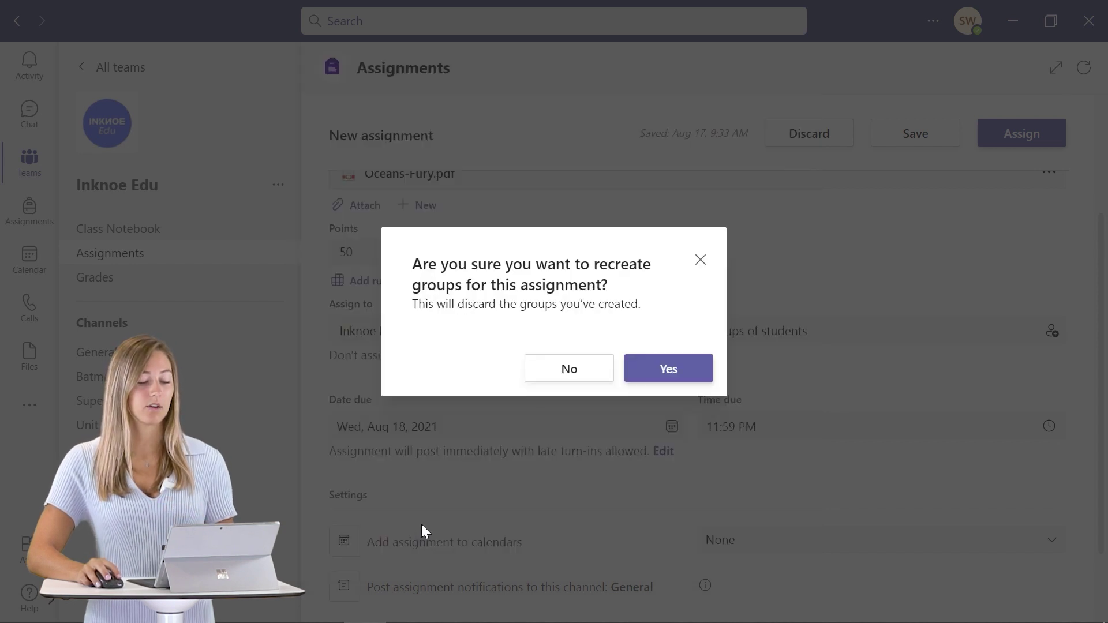
{"action": "left_click", "coordinate": [669, 368]}
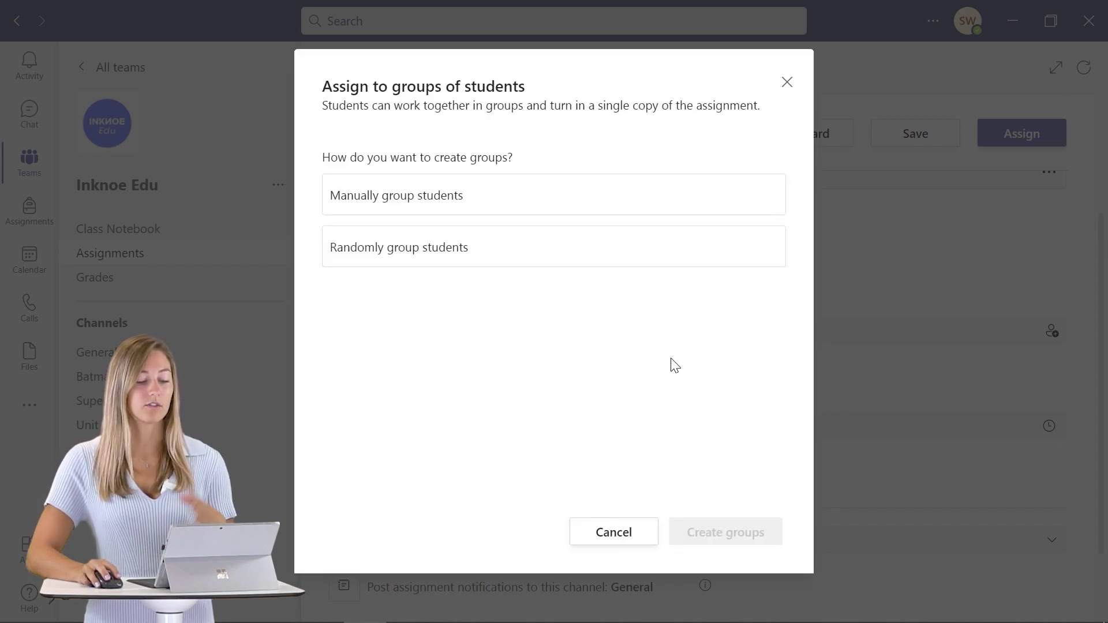
{"action": "left_click", "coordinate": [538, 252]}
{"action": "left_click", "coordinate": [511, 342]}
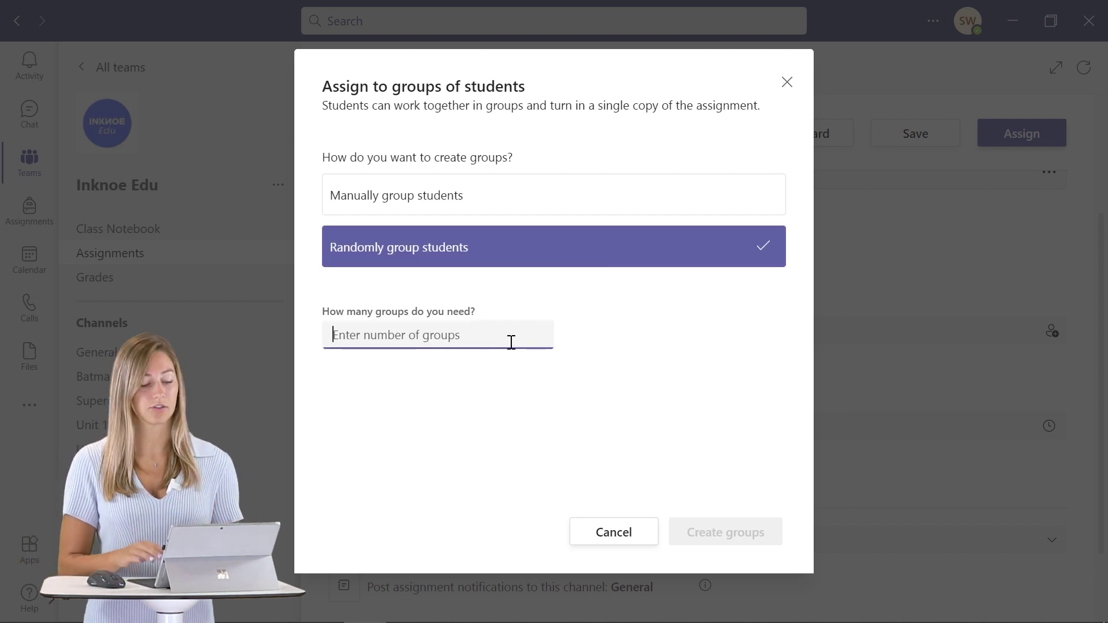
{"action": "type", "text": "2"}
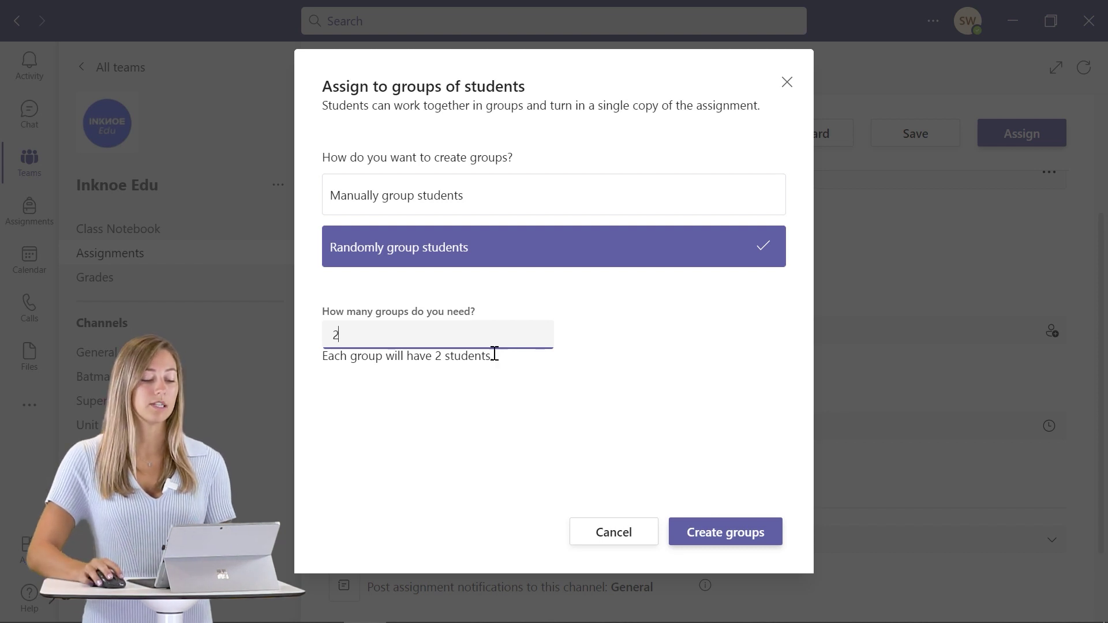
{"action": "left_click_drag", "start_coordinate": [494, 354], "coordinate": [399, 344]}
{"action": "left_click", "coordinate": [507, 367]}
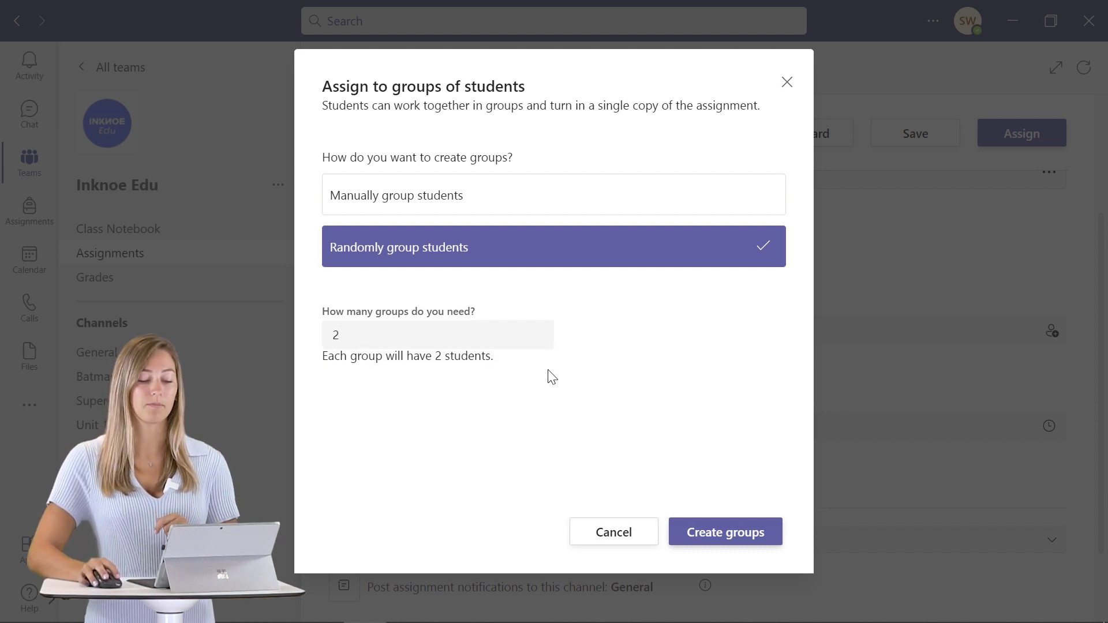
{"action": "left_click", "coordinate": [743, 542]}
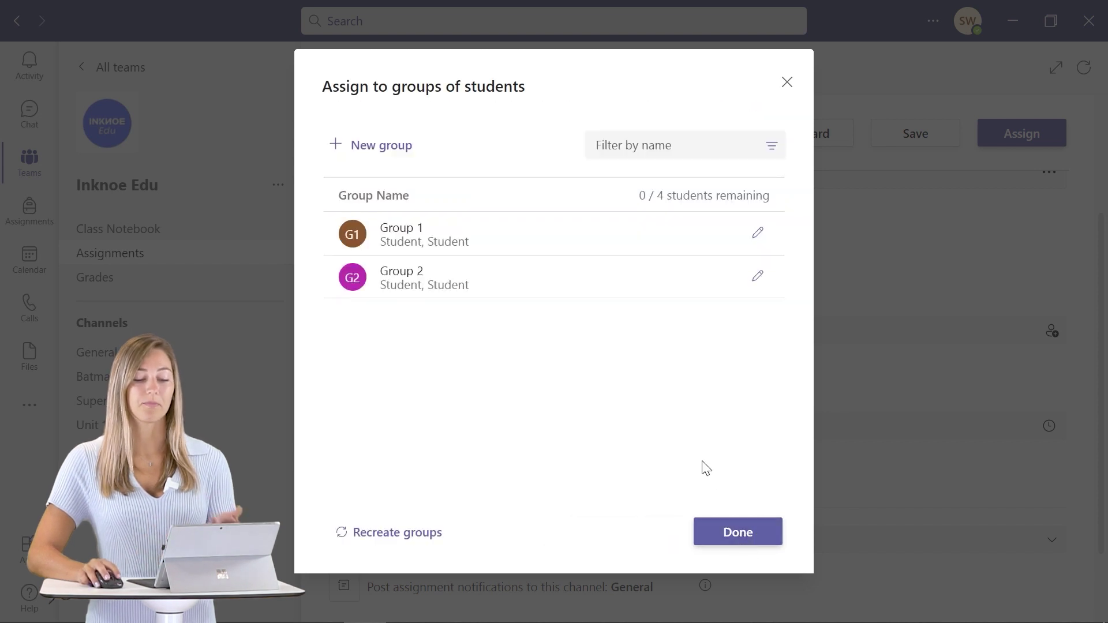
Step: Rename the randomly created Group 1 to Japan and Group 2 to China, and confirm both groups for the assignment
{"action": "left_click", "coordinate": [755, 237]}
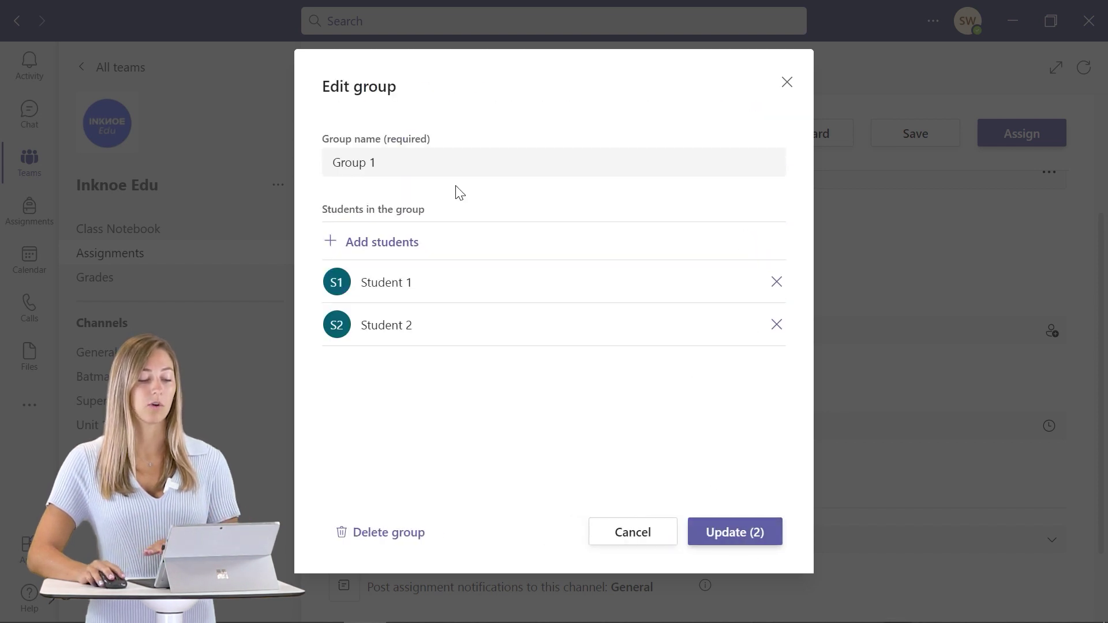
{"action": "left_click_drag", "start_coordinate": [398, 165], "coordinate": [285, 150]}
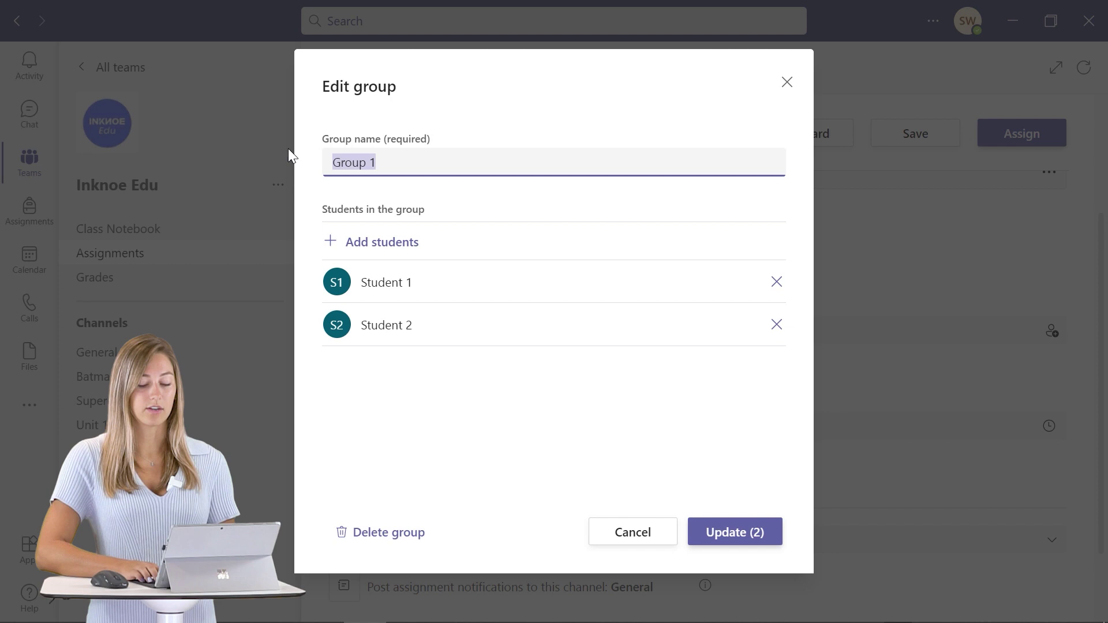
{"action": "key", "text": "BackSpace"}
{"action": "type", "text": "Japan"}
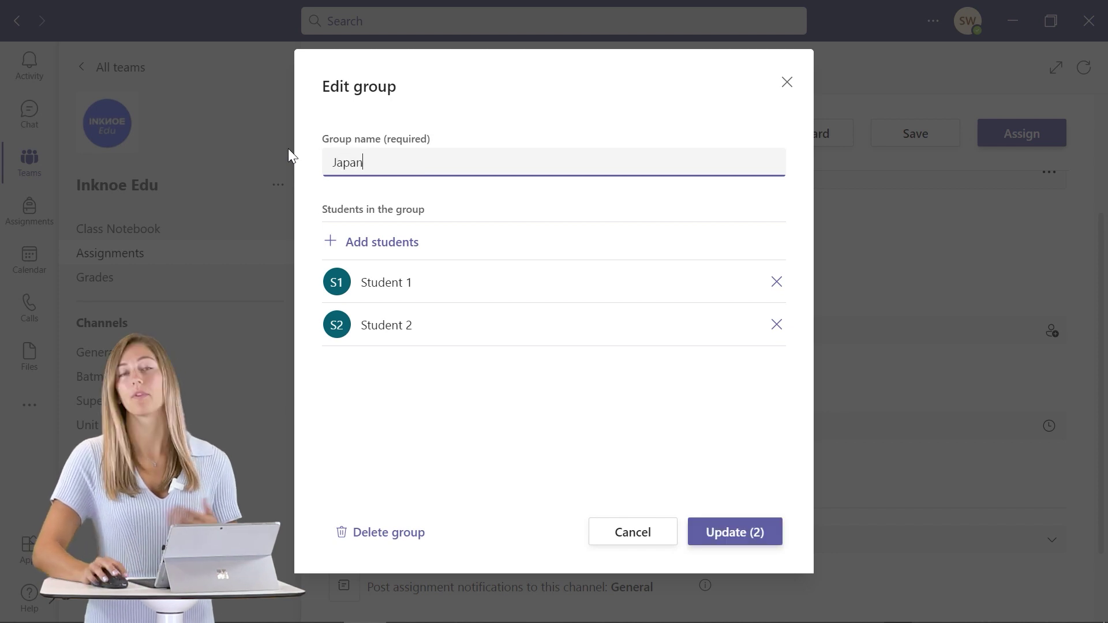
{"action": "left_click", "coordinate": [744, 533]}
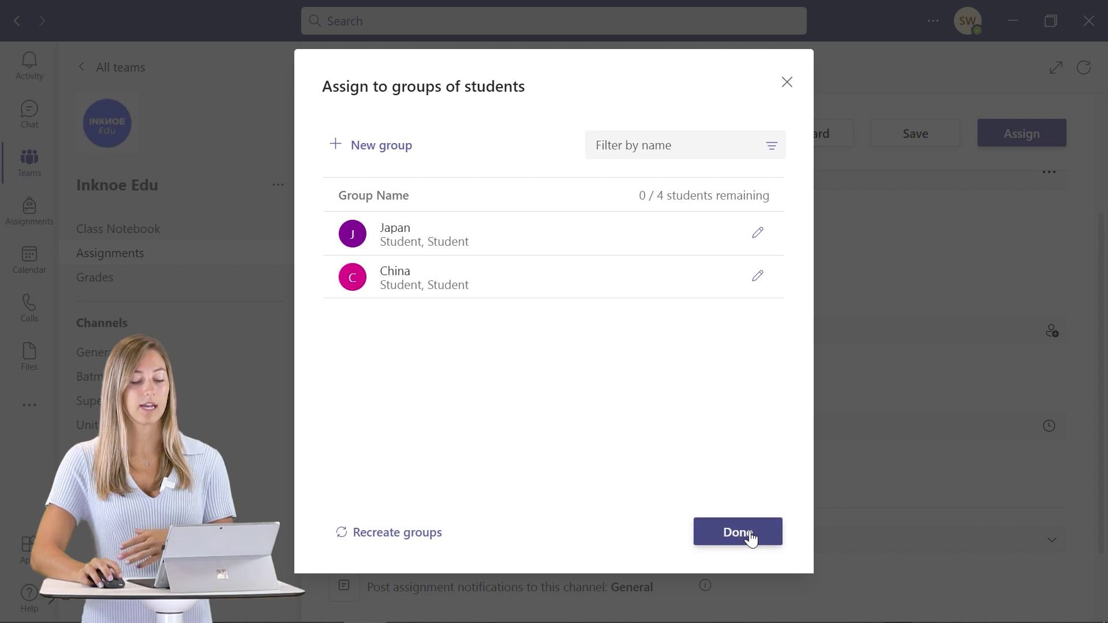
{"action": "left_click", "coordinate": [750, 534]}
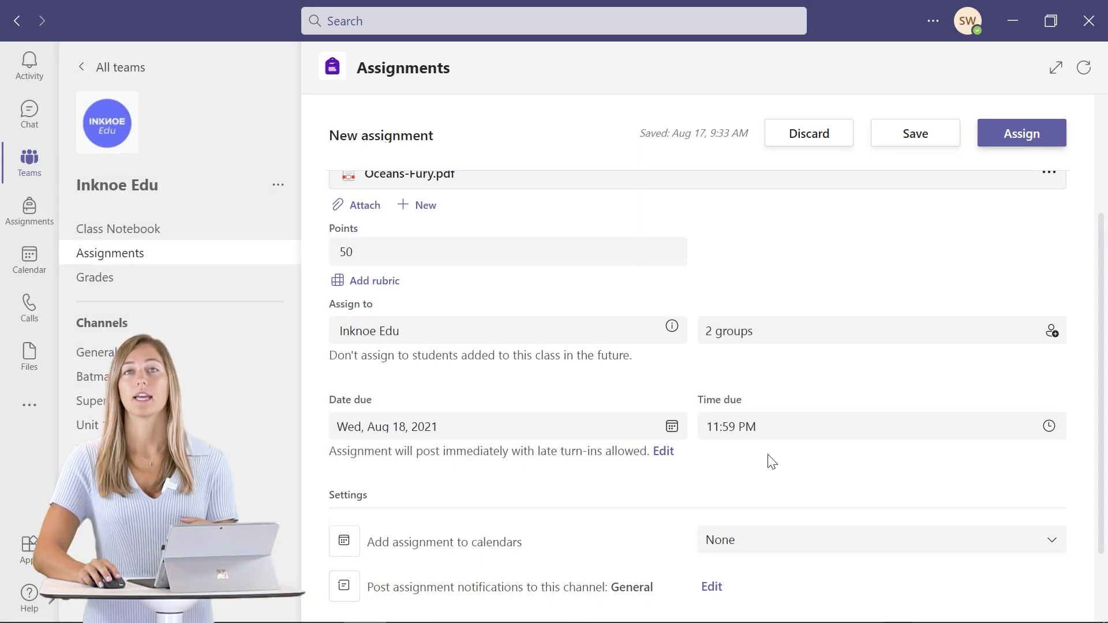
Step: Check the completed Natural Disasters assignment form and assign it to the two groups
{"action": "scroll", "coordinate": [772, 459], "scroll_direction": "down", "scroll_amount": 3}
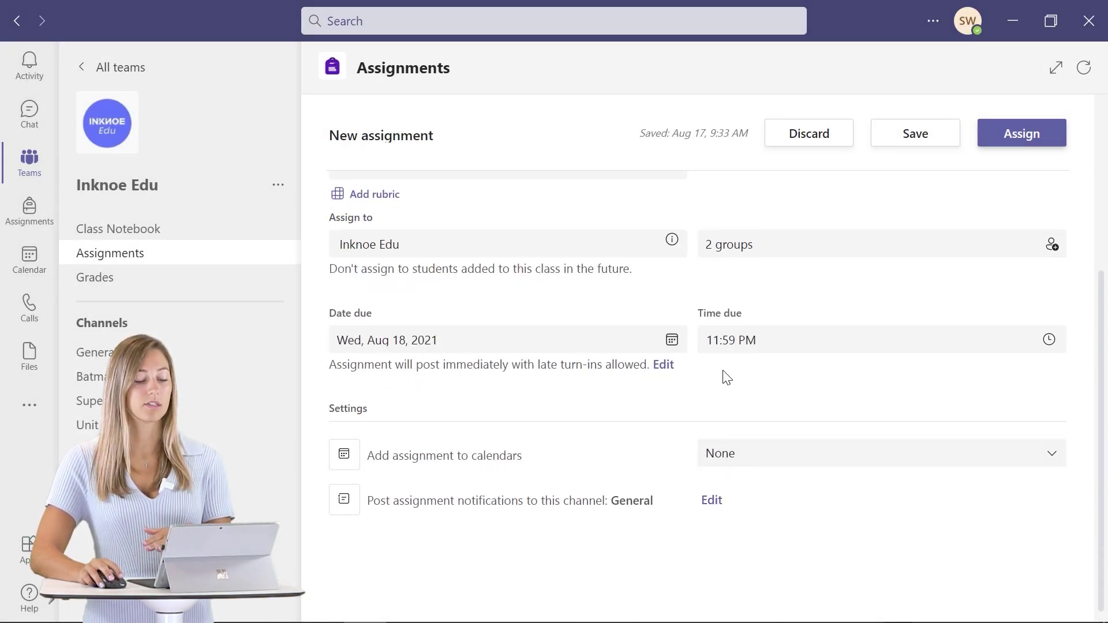
{"action": "scroll", "coordinate": [724, 374], "scroll_direction": "up", "scroll_amount": 9}
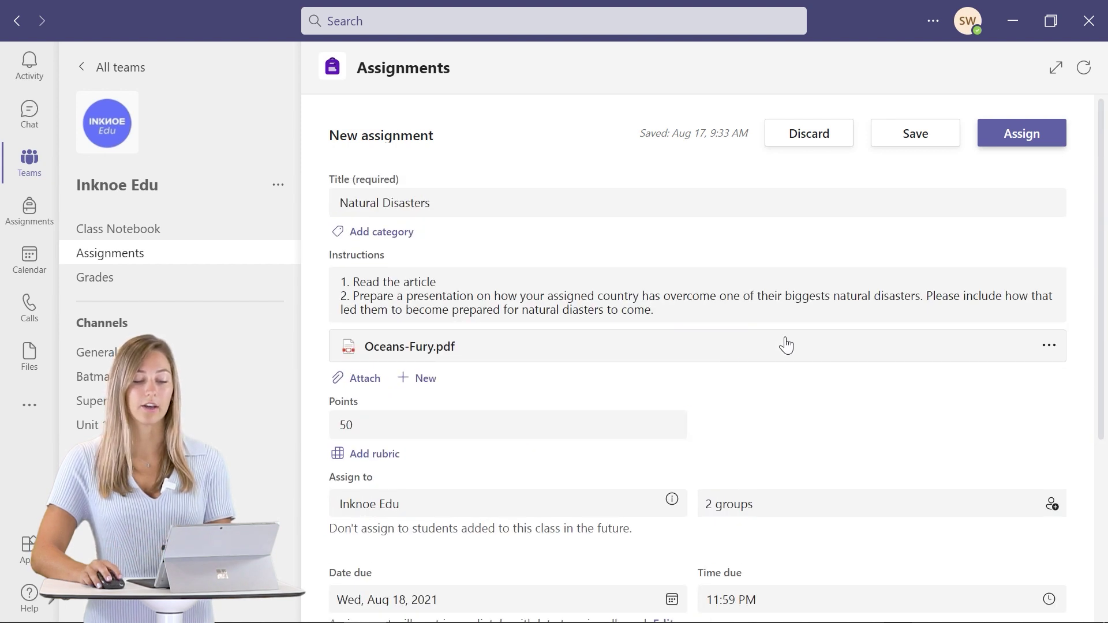
{"action": "left_click", "coordinate": [1021, 133]}
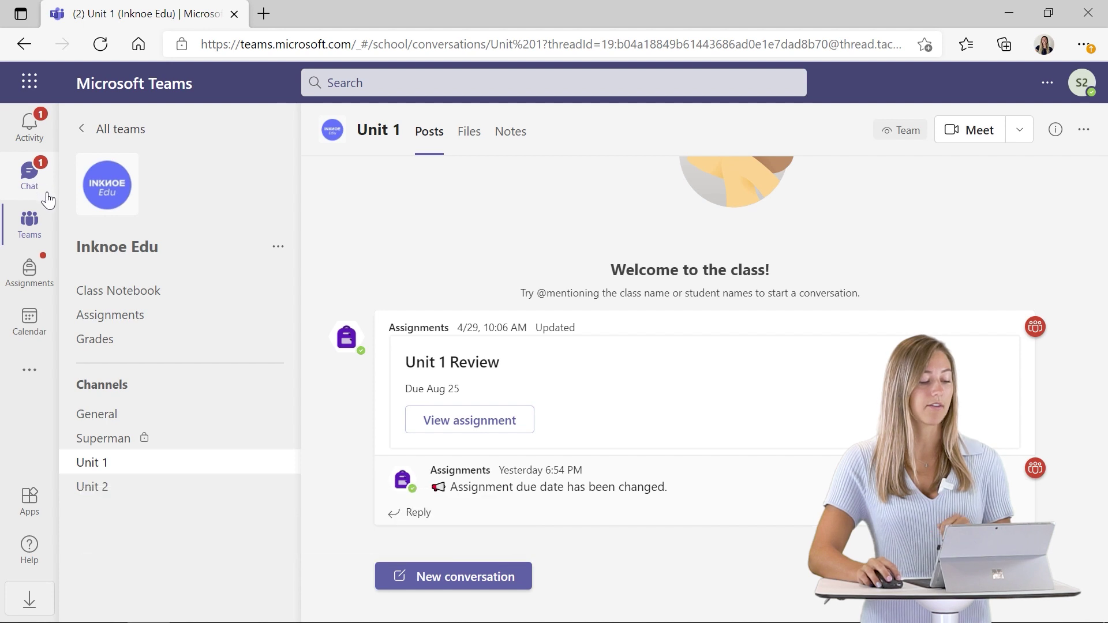
Step: In the student's browser session, attach Tōhoku earthquake and tsunami from the Desktop folder to Natural Disasters and turn it in for the group
{"action": "left_click", "coordinate": [129, 316]}
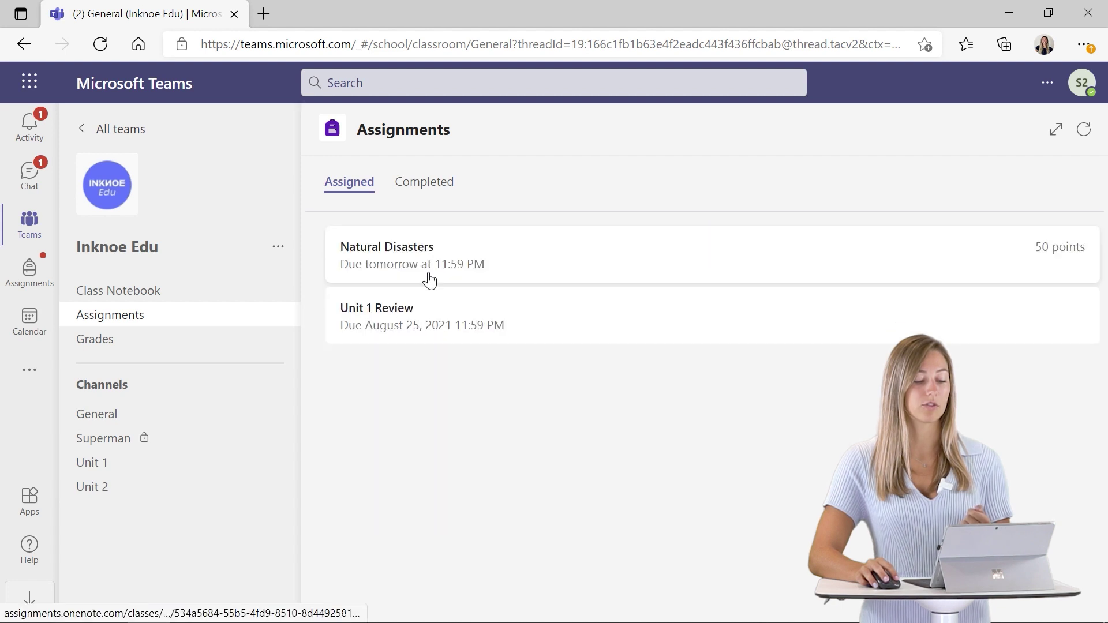
{"action": "left_click", "coordinate": [444, 269]}
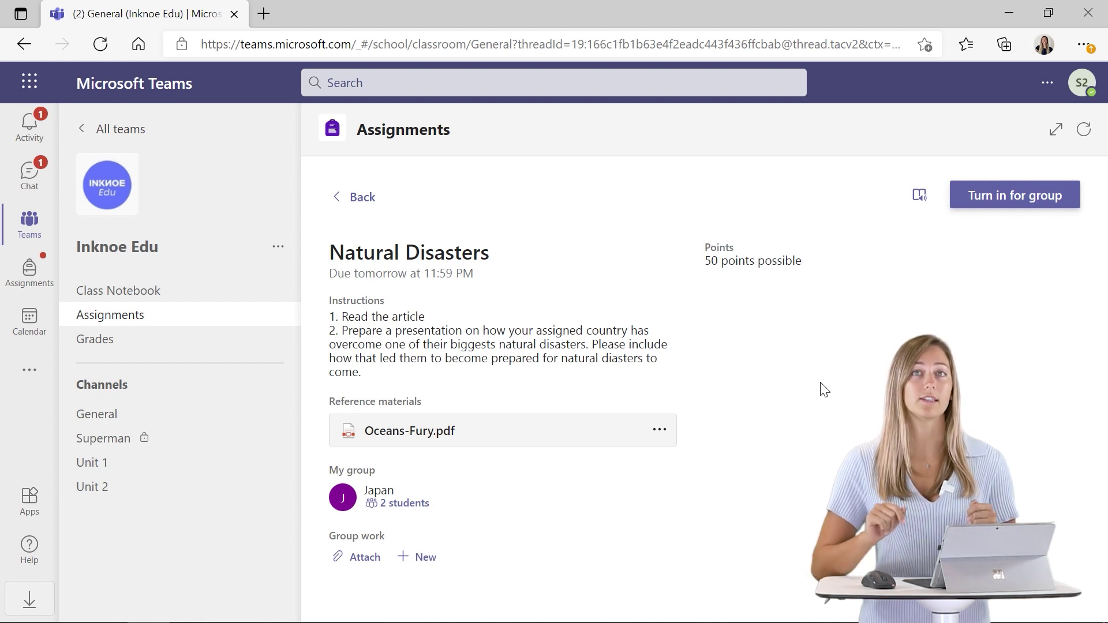
{"action": "left_click", "coordinate": [364, 558]}
{"action": "left_click", "coordinate": [407, 532]}
{"action": "left_click", "coordinate": [271, 94]}
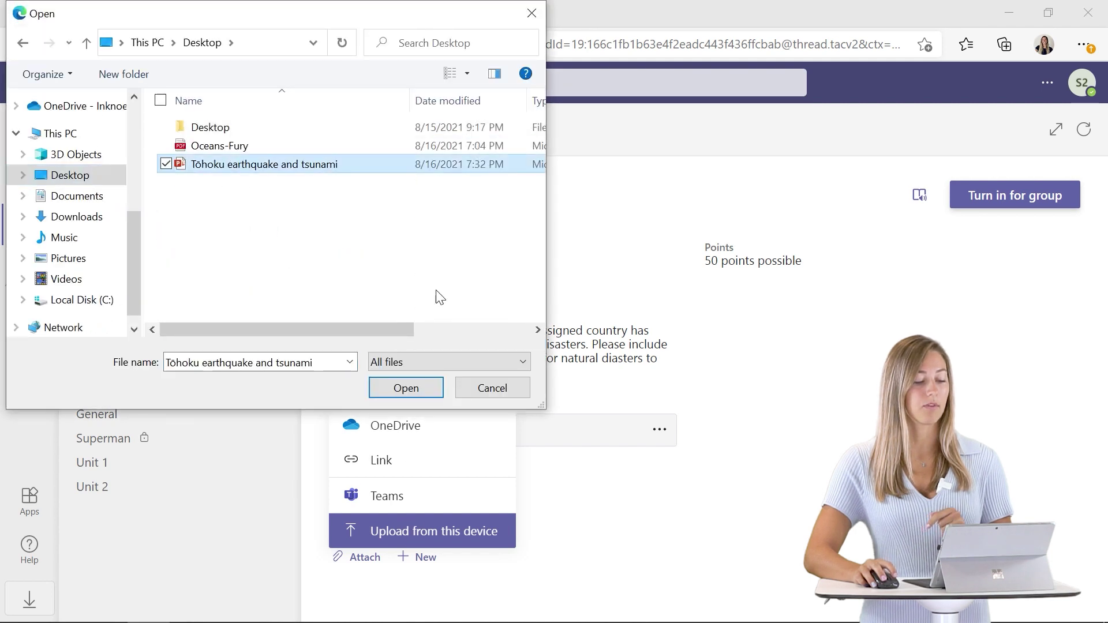
{"action": "left_click", "coordinate": [406, 388]}
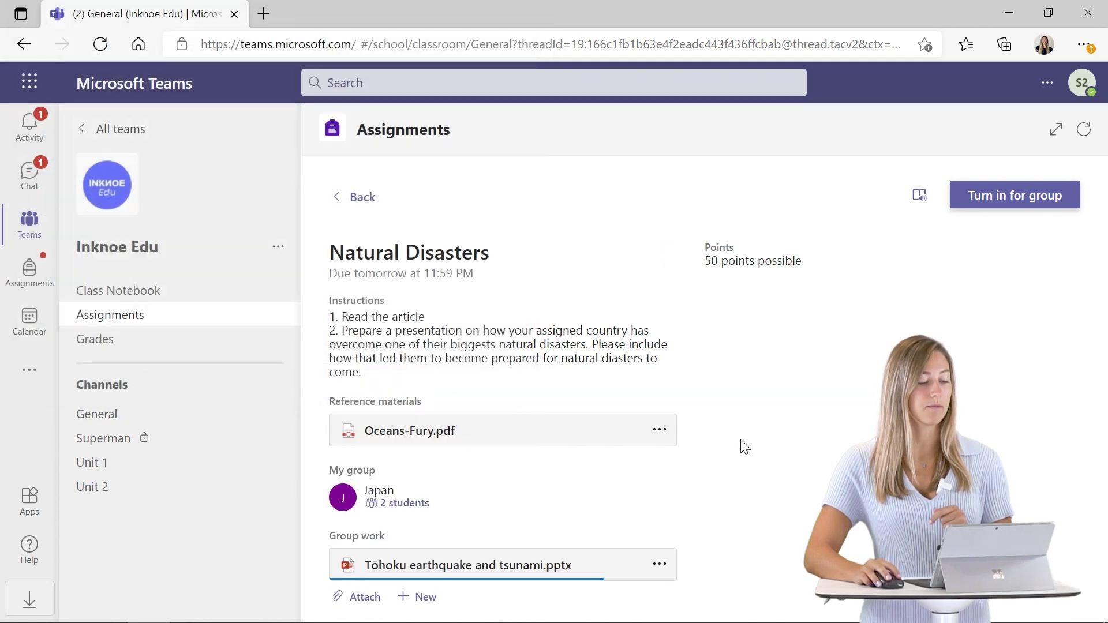
{"action": "left_click", "coordinate": [997, 198]}
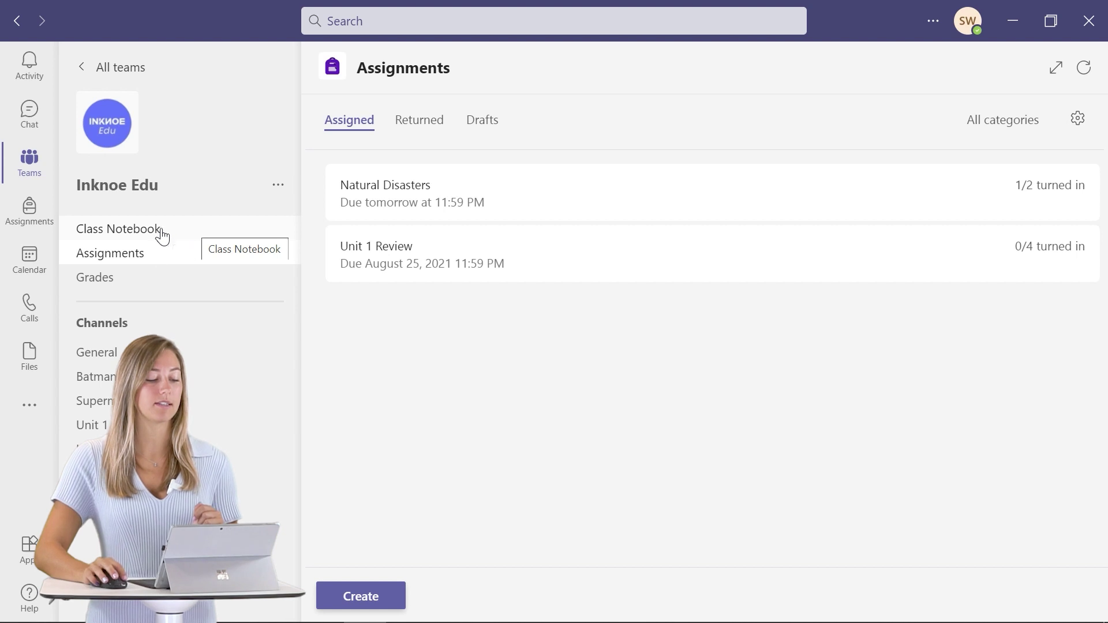
Step: In the teacher's Teams app, open the Japan group's Natural Disasters submission and look over its group feedback and points fields
{"action": "left_click", "coordinate": [505, 202]}
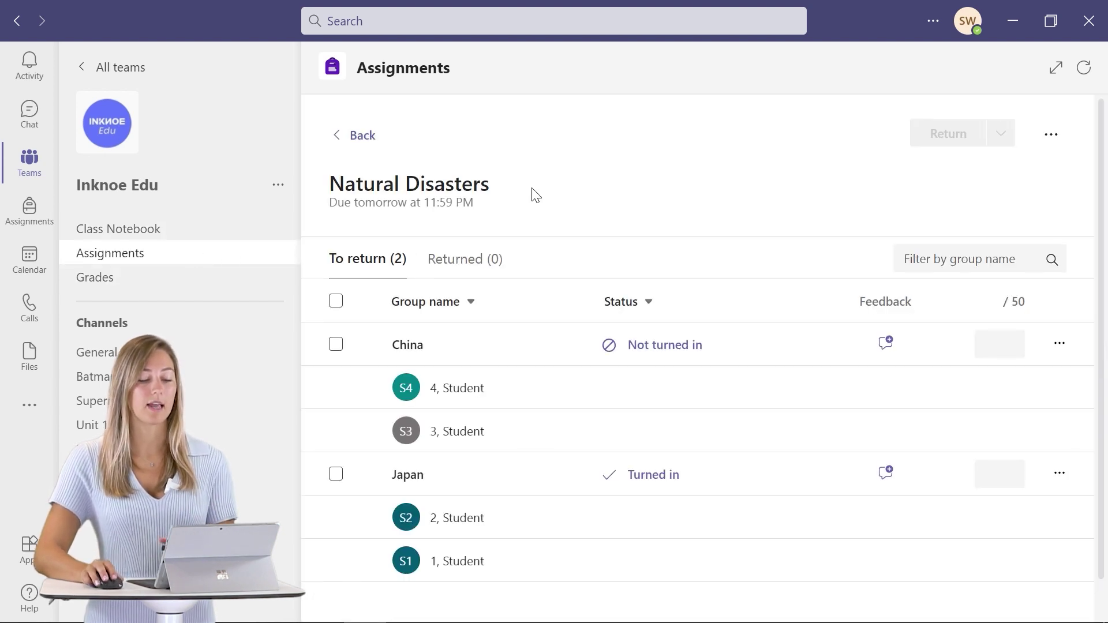
{"action": "scroll", "coordinate": [626, 242], "scroll_direction": "down", "scroll_amount": 1}
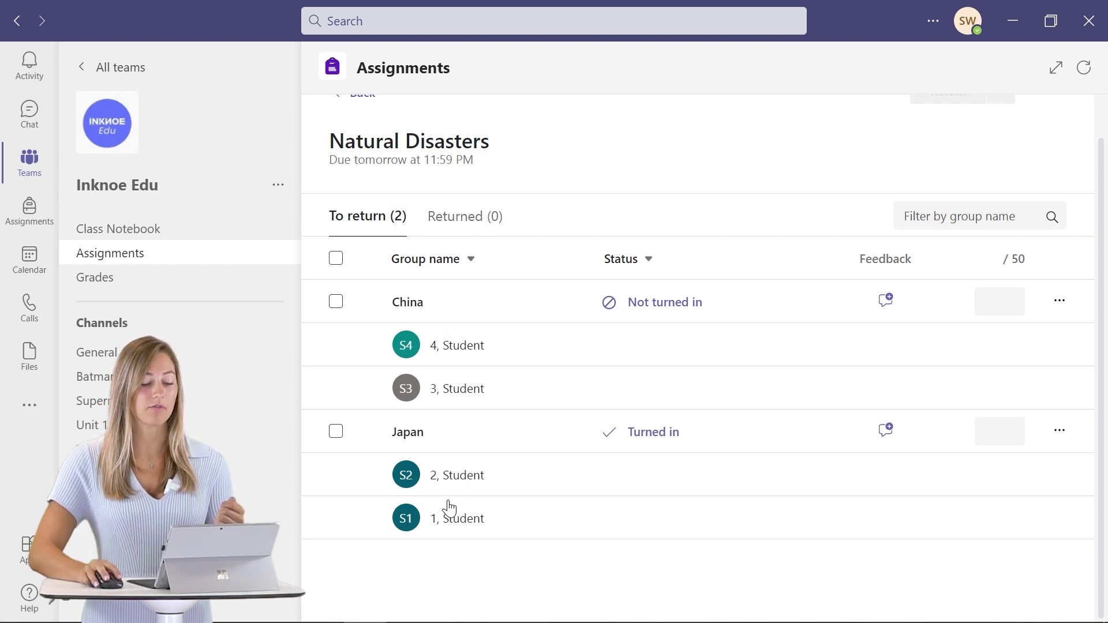
{"action": "left_click", "coordinate": [467, 523]}
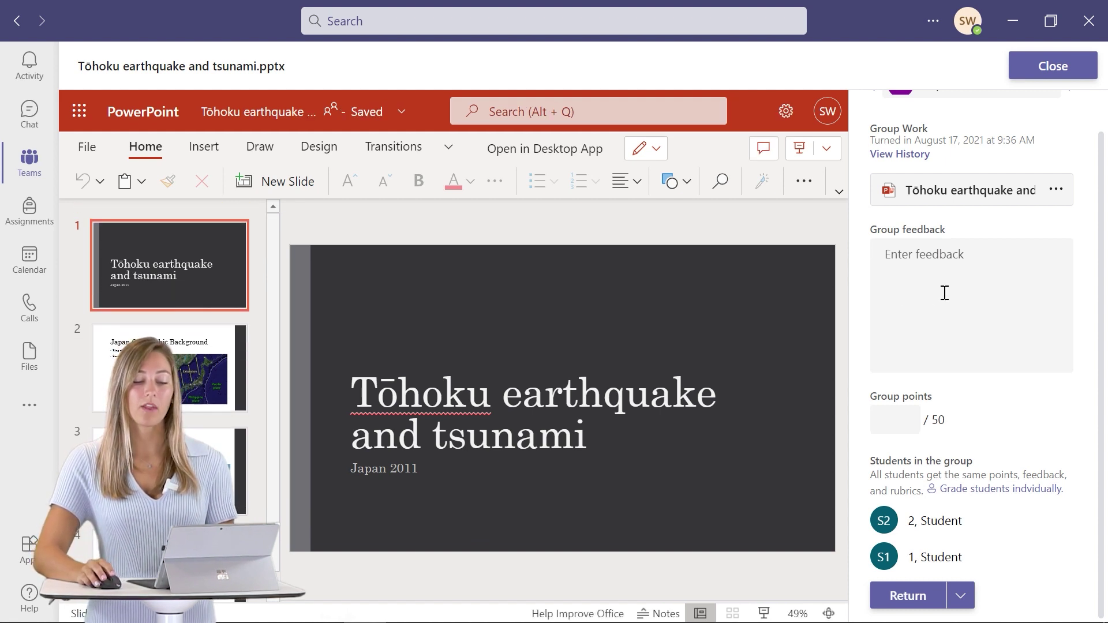
{"action": "scroll", "coordinate": [941, 277], "scroll_direction": "up", "scroll_amount": 1}
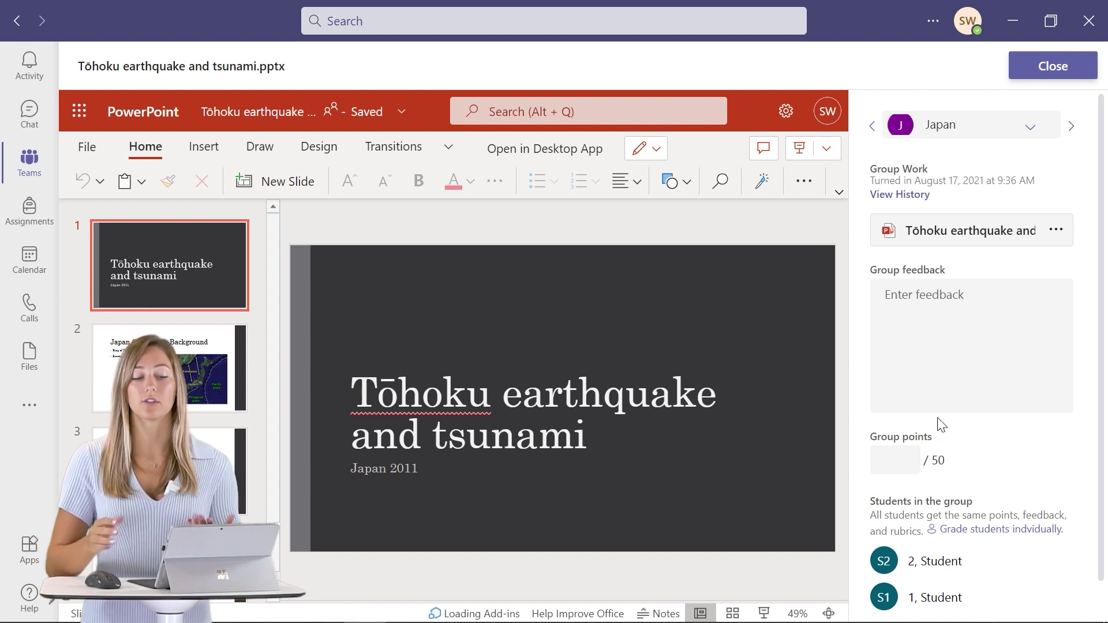
{"action": "scroll", "coordinate": [1021, 410], "scroll_direction": "down", "scroll_amount": 1}
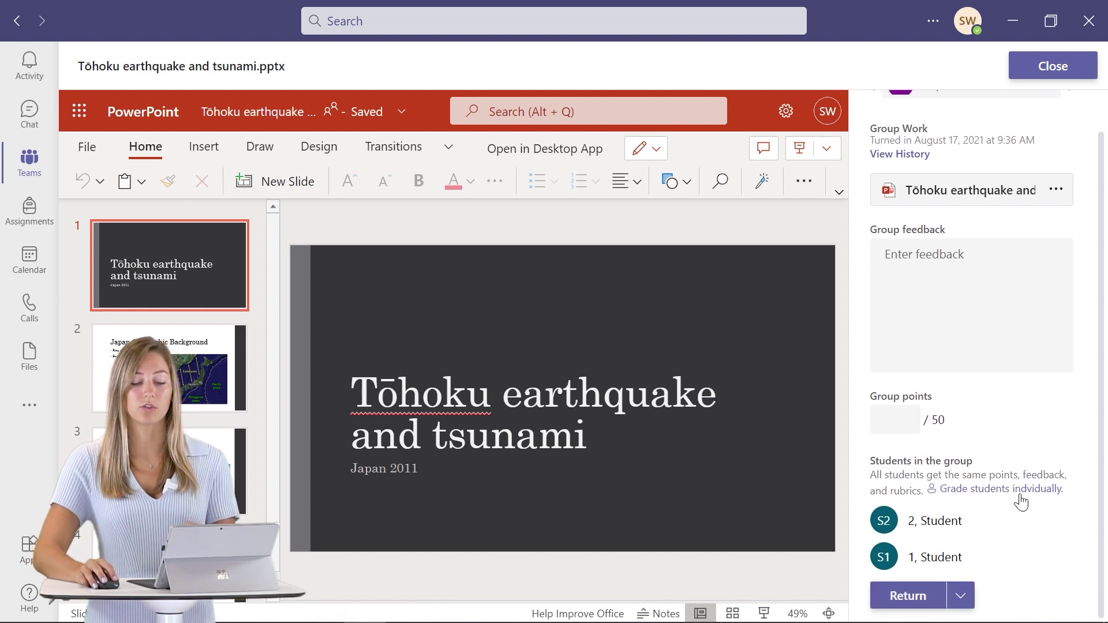
Step: Switch the Japan group to individual grading, examine each student's feedback and points fields, and return to grading as a group
{"action": "left_click", "coordinate": [1020, 492]}
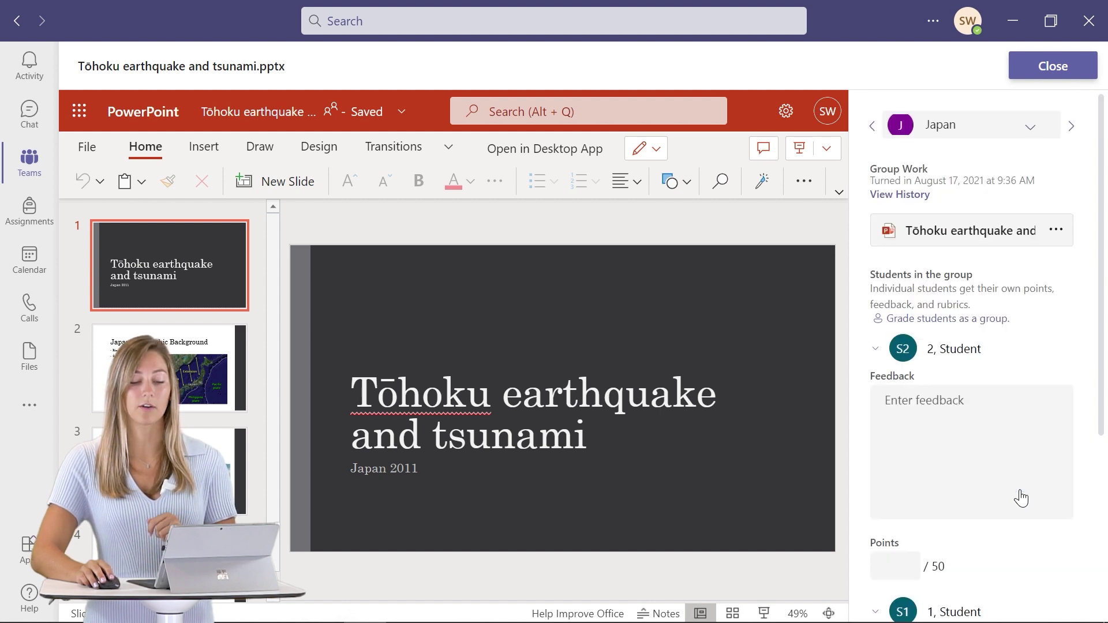
{"action": "scroll", "coordinate": [934, 347], "scroll_direction": "down", "scroll_amount": 3}
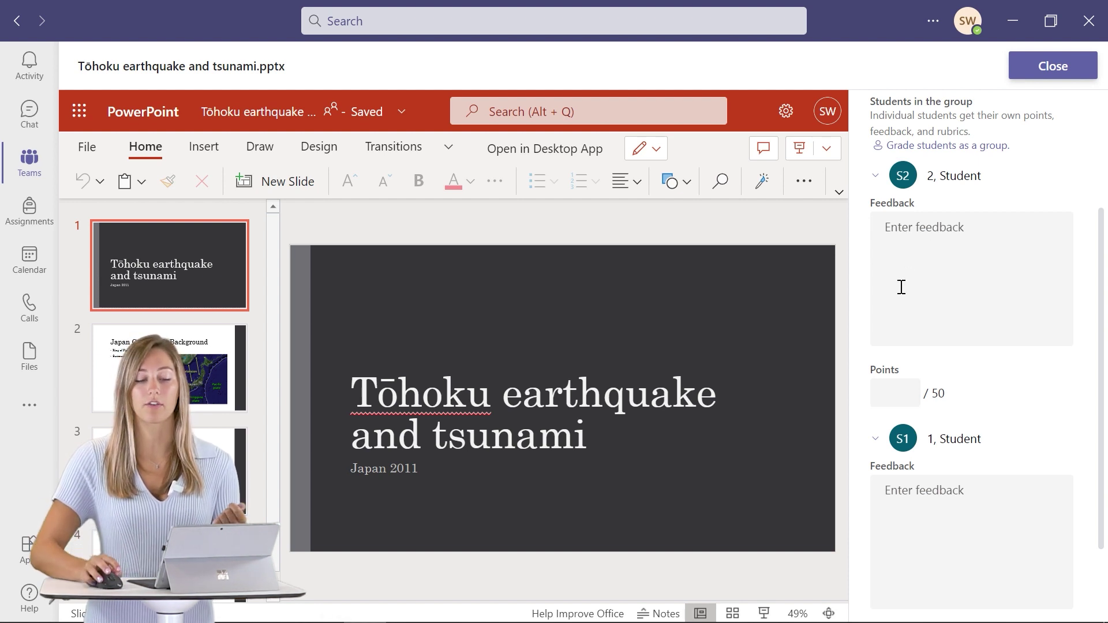
{"action": "scroll", "coordinate": [1002, 265], "scroll_direction": "down", "scroll_amount": 2}
{"action": "scroll", "coordinate": [992, 415], "scroll_direction": "up", "scroll_amount": 5}
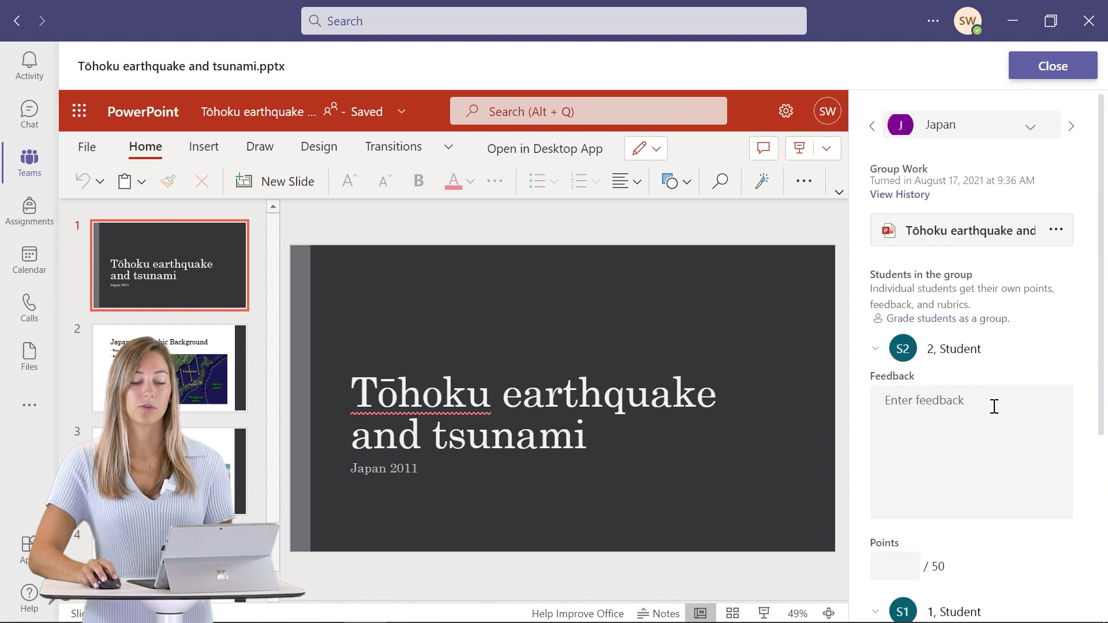
{"action": "left_click", "coordinate": [985, 319]}
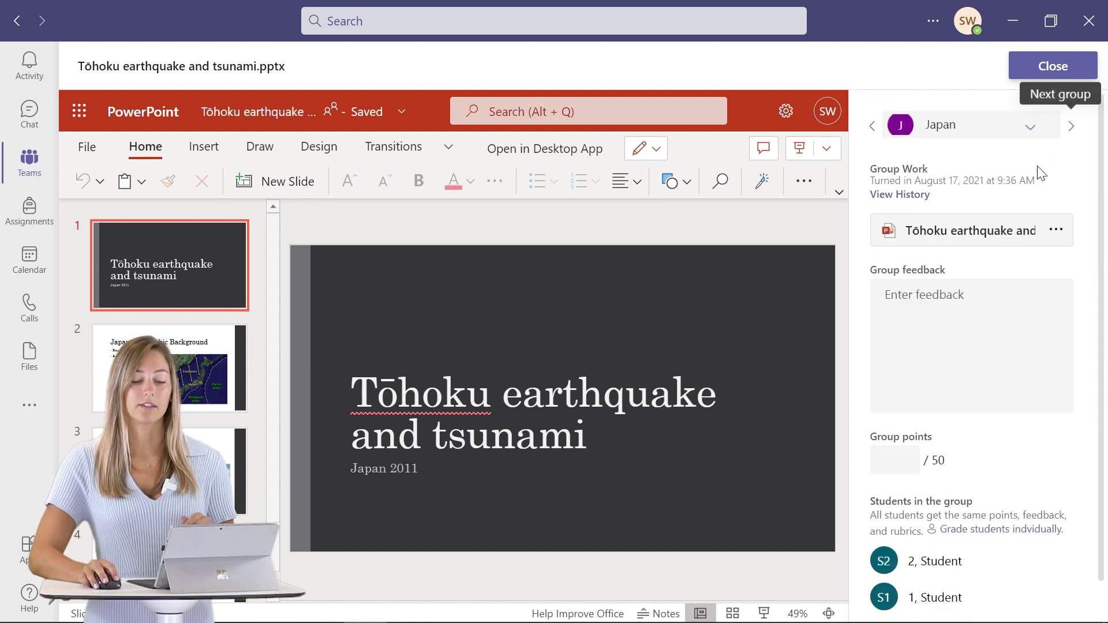
Step: Enter the group feedback "Please provide more information on how they are preparing for natural disasters to come." and give 30 group points
{"action": "left_click", "coordinate": [951, 347]}
{"action": "type", "text": "PLease provide more information on how they are preparing for natural disasters to come."}
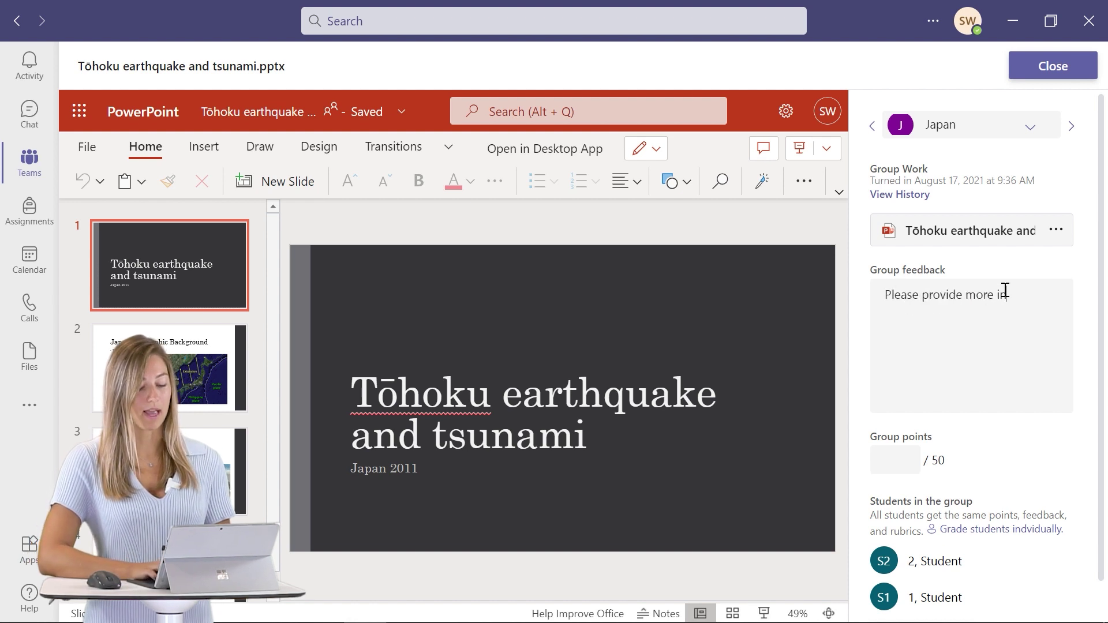
{"action": "left_click", "coordinate": [884, 462]}
{"action": "type", "text": "30"}
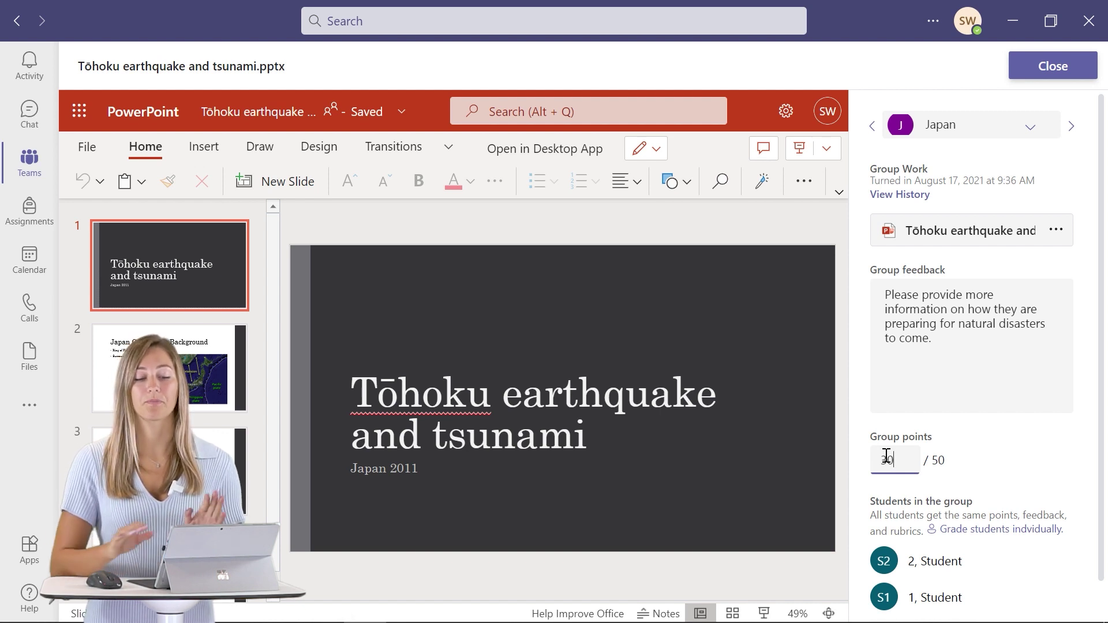
Step: Return the Japan group's graded work for revision
{"action": "scroll", "coordinate": [923, 497], "scroll_direction": "down", "scroll_amount": 1}
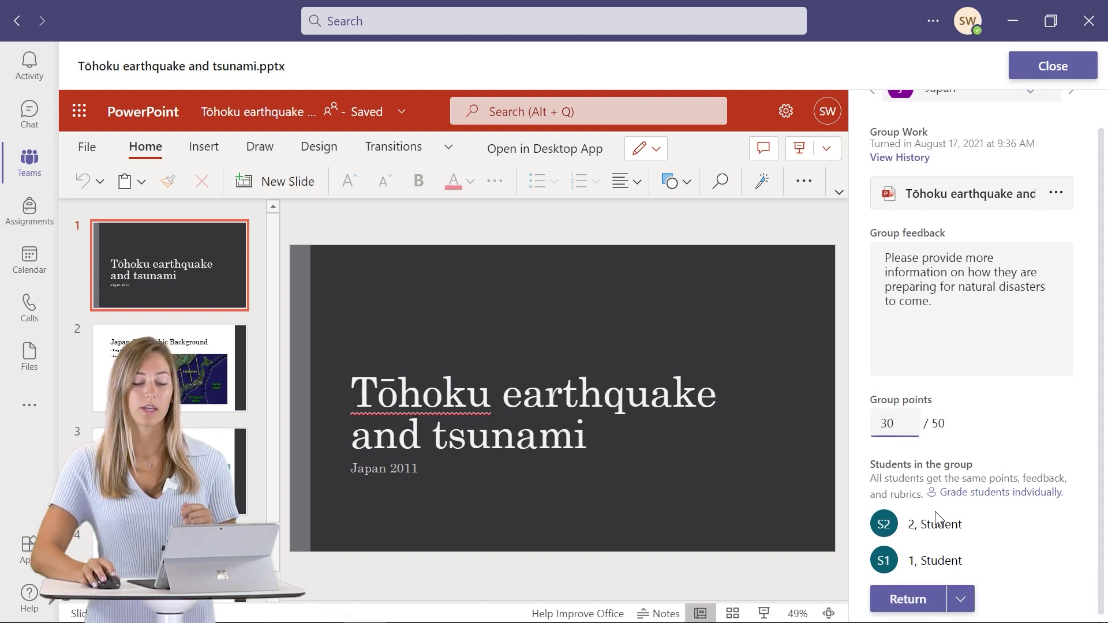
{"action": "left_click", "coordinate": [961, 595]}
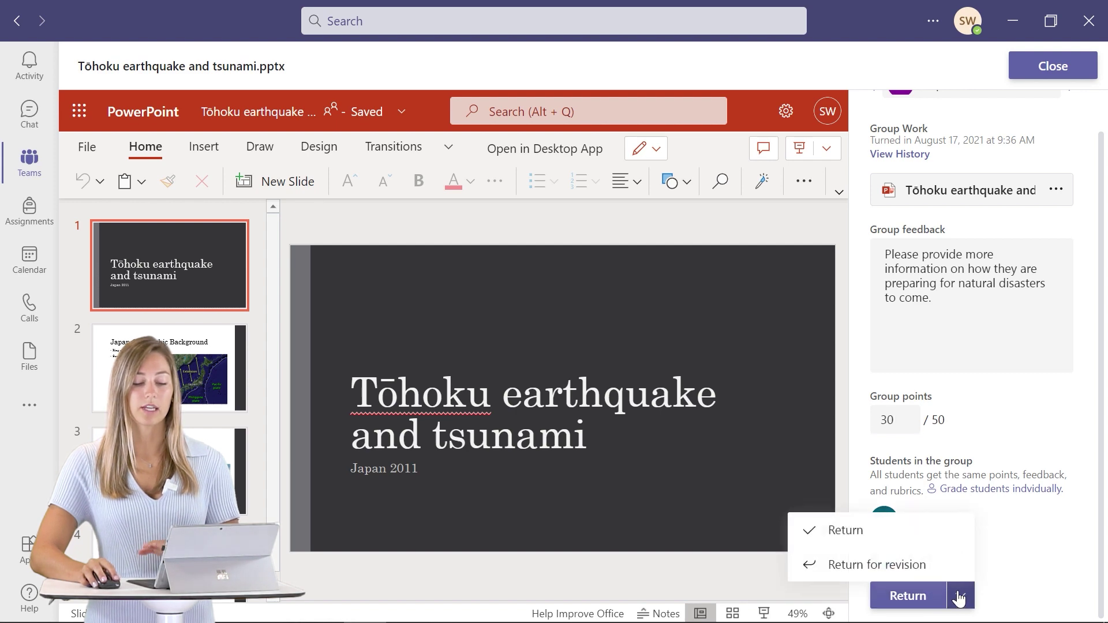
{"action": "left_click", "coordinate": [877, 565]}
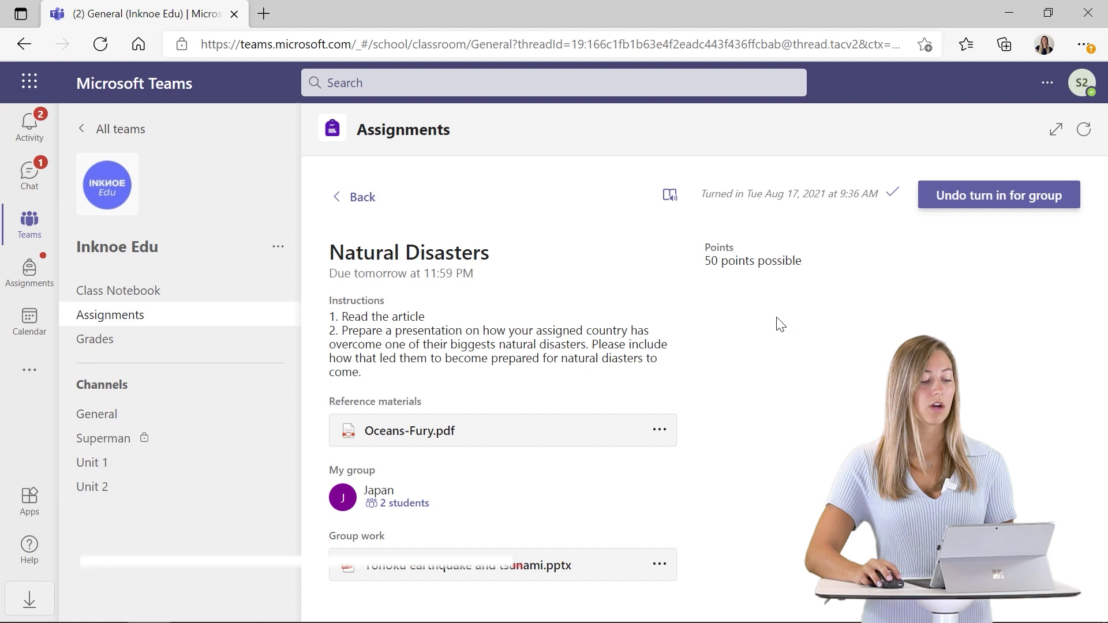
Step: In the student's browser session, open Natural Disasters from the returned-for-revision notification and read the teacher's feedback and points
{"action": "left_click", "coordinate": [44, 137]}
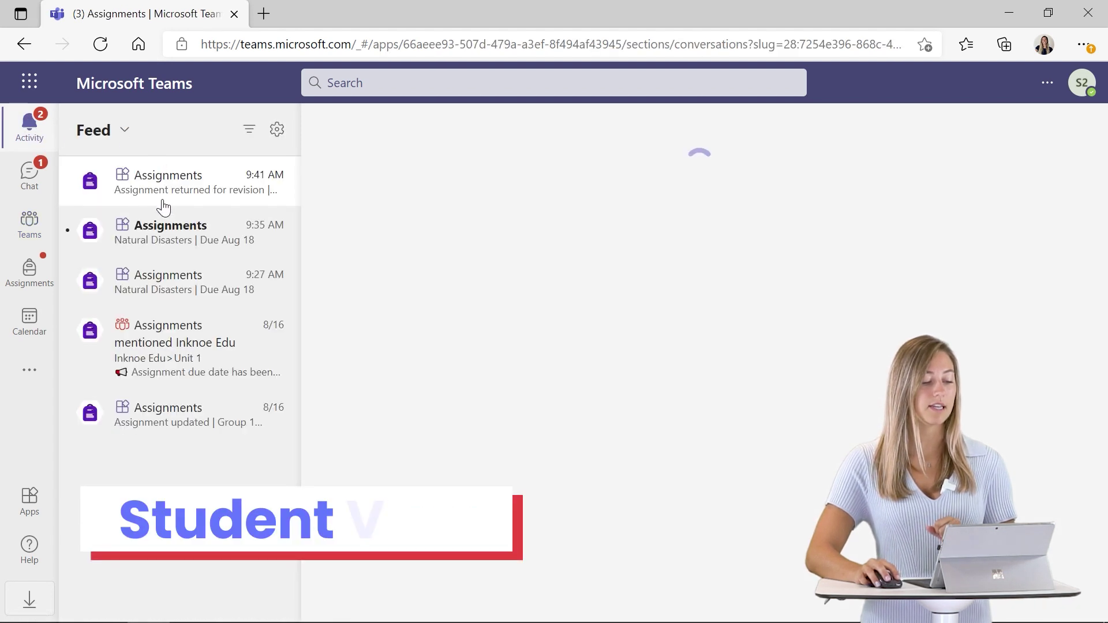
{"action": "left_click", "coordinate": [187, 198]}
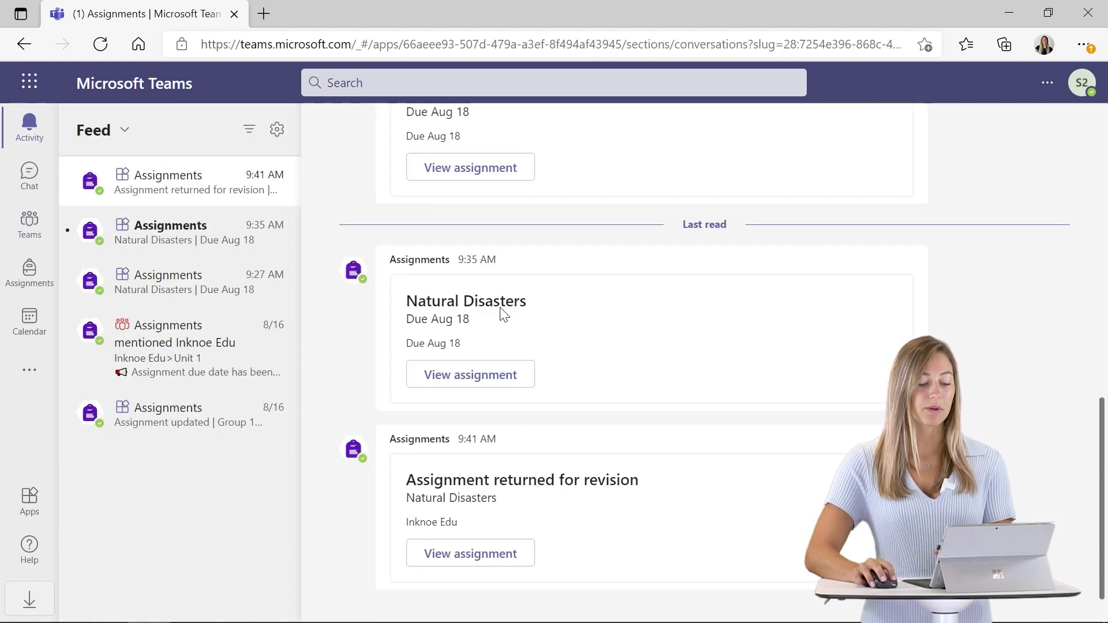
{"action": "left_click", "coordinate": [500, 553]}
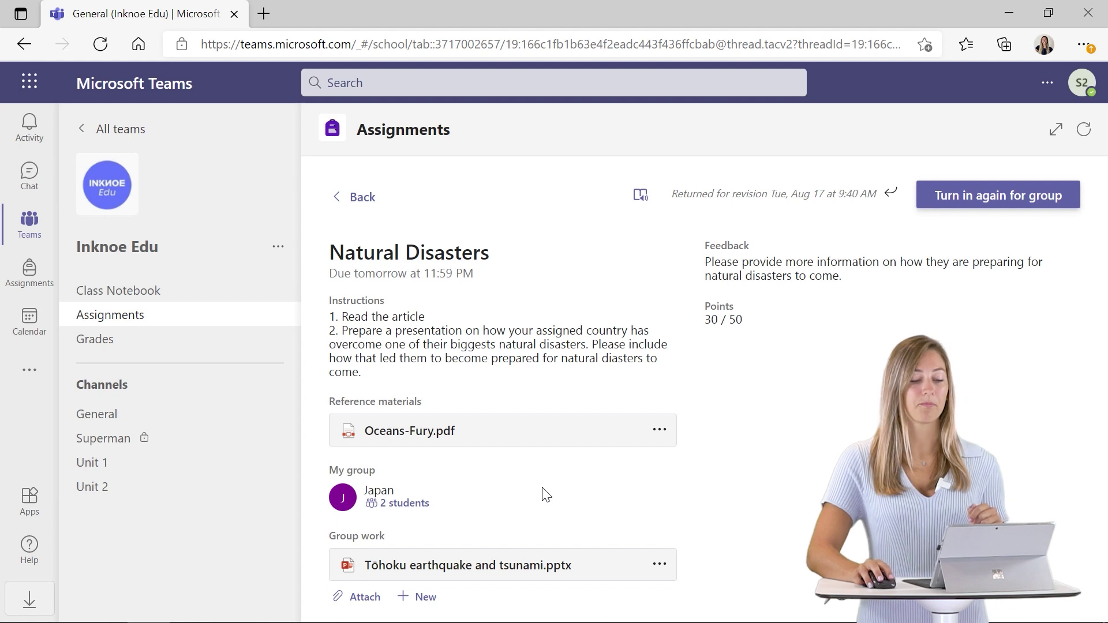
{"action": "left_click_drag", "start_coordinate": [700, 265], "coordinate": [936, 301]}
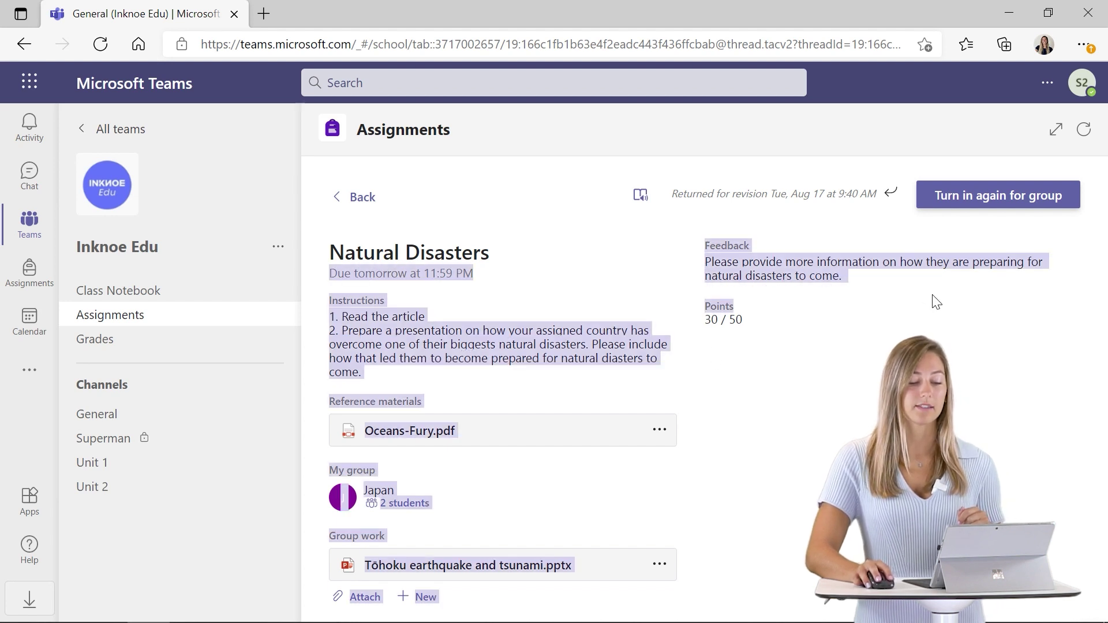
{"action": "left_click", "coordinate": [882, 285]}
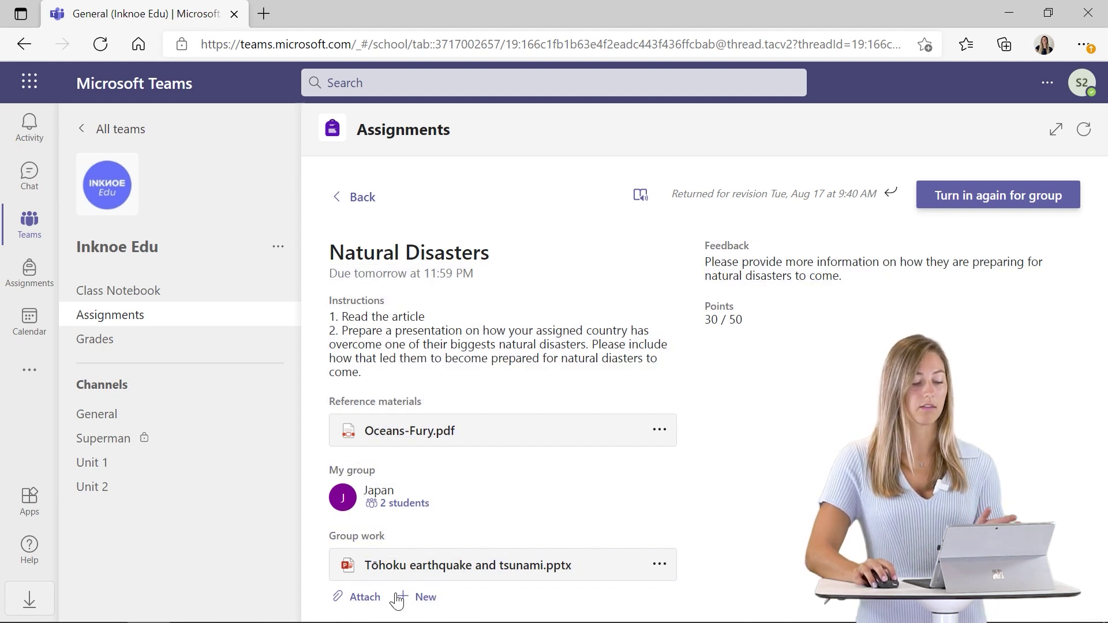
Step: Attach the revised presentation "Tōhoku earthquake and tsunami v2" from this device's Documents folder to the Japan group's work
{"action": "left_click", "coordinate": [365, 600]}
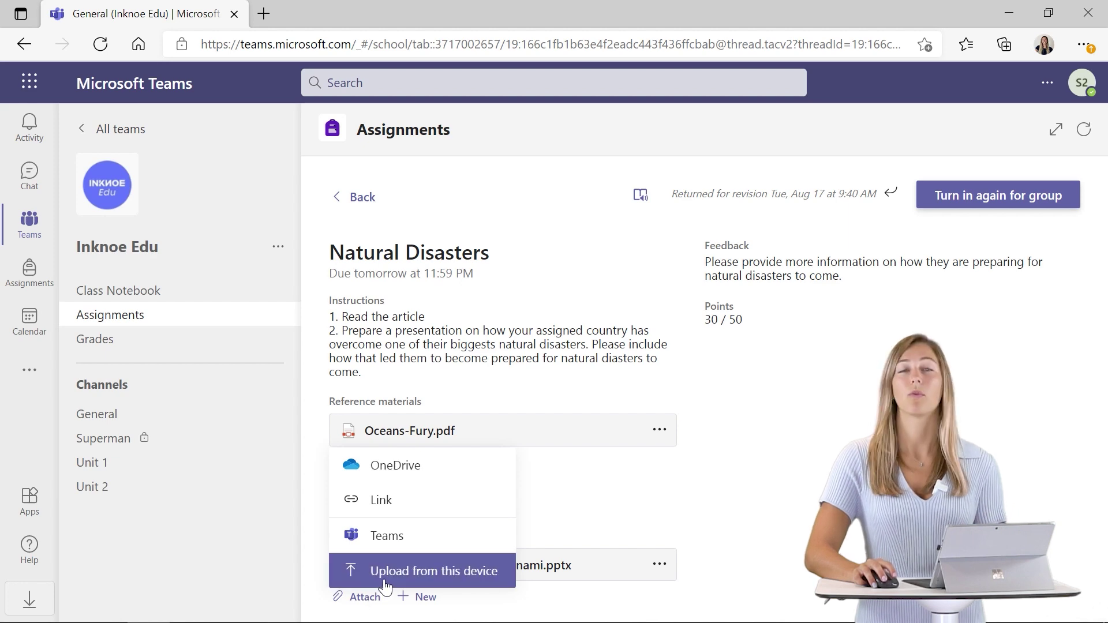
{"action": "left_click", "coordinate": [386, 587]}
{"action": "left_click", "coordinate": [114, 195]}
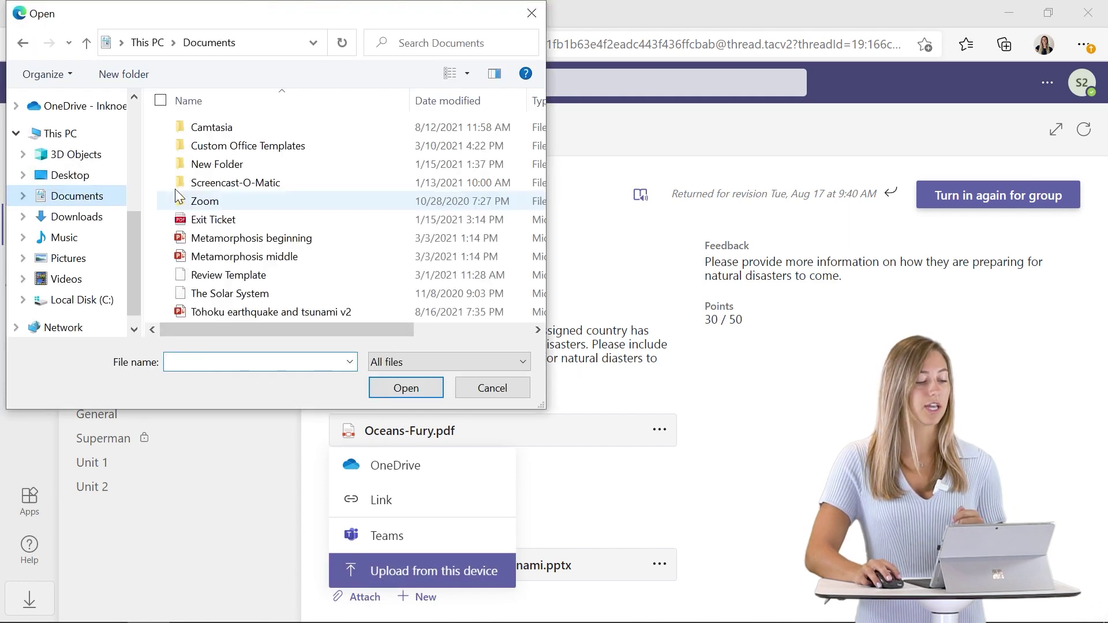
{"action": "left_click", "coordinate": [231, 311]}
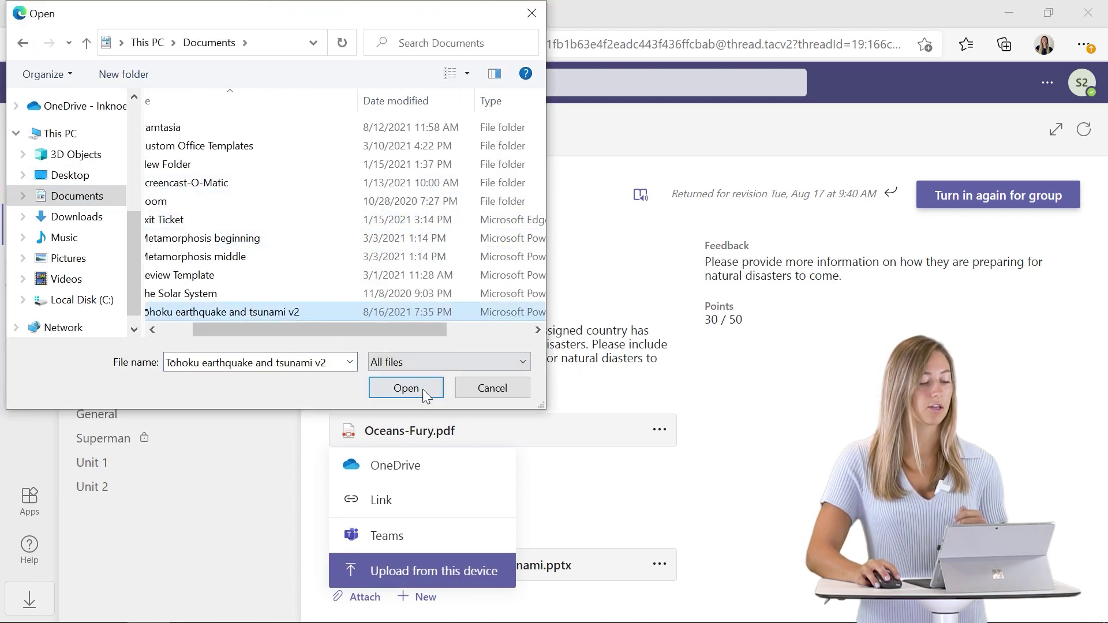
{"action": "left_click", "coordinate": [405, 388]}
Step: Remove the original "Tōhoku earthquake and tsunami.pptx" from the group work and turn the assignment in again for the group
{"action": "left_click", "coordinate": [652, 525]}
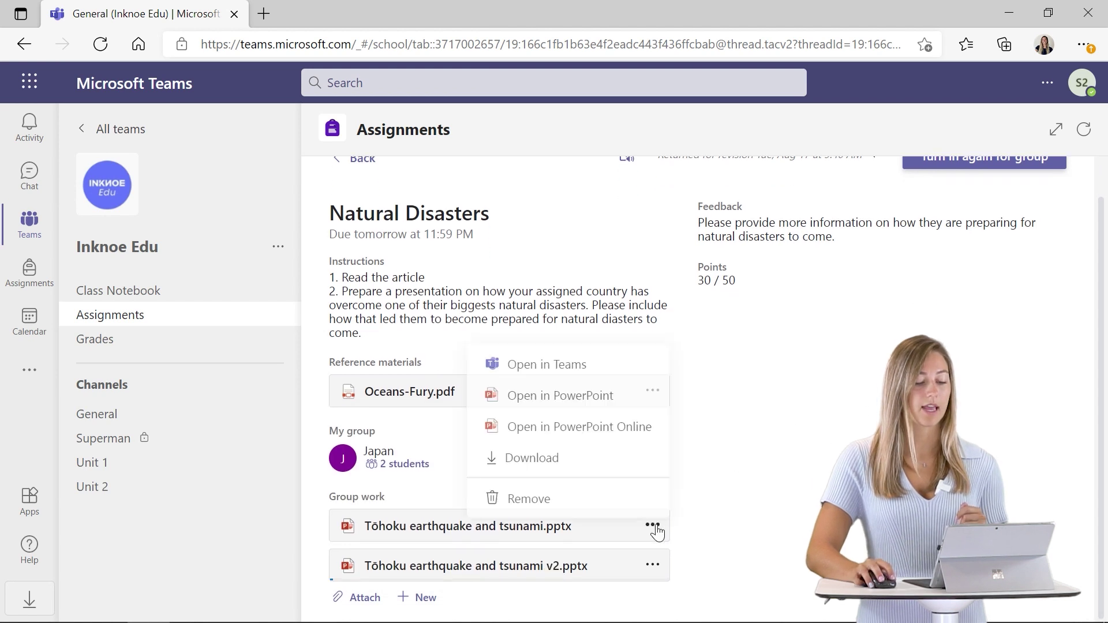
{"action": "left_click", "coordinate": [605, 494]}
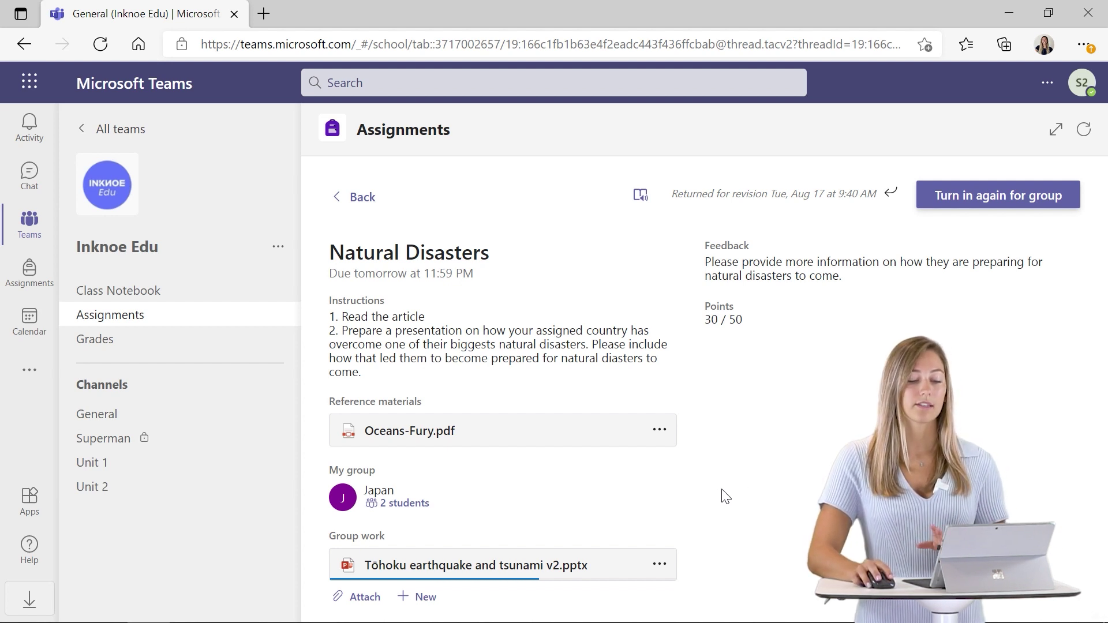
{"action": "left_click", "coordinate": [948, 203]}
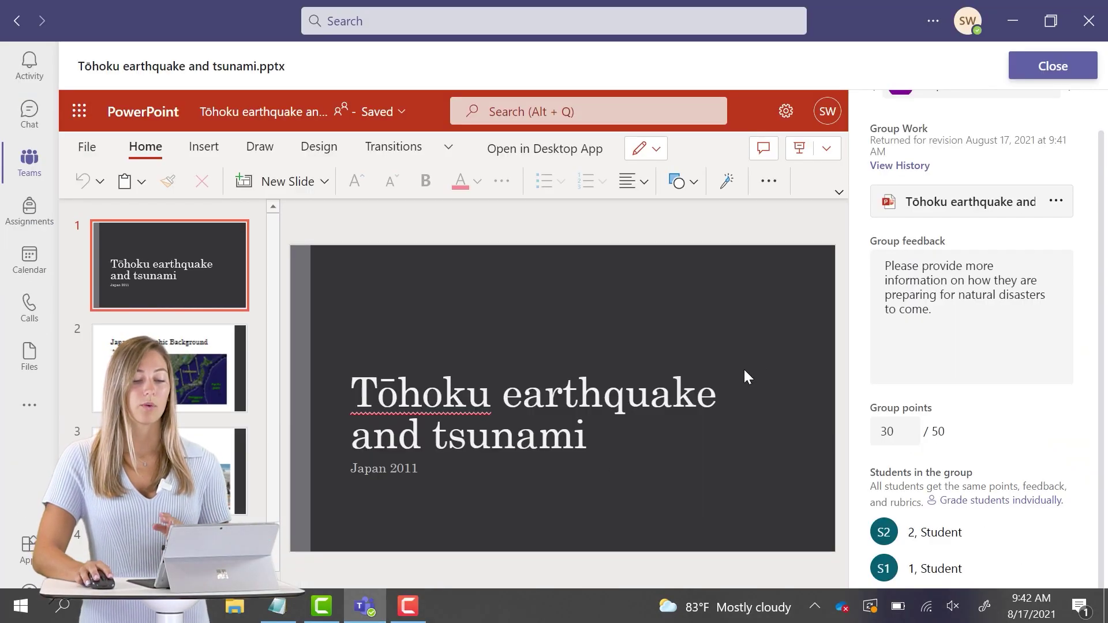
Step: In the teacher's Teams session, reopen the Natural Disasters assignment in the Inknoe Edu team and open the Japan group's resubmitted work
{"action": "left_click", "coordinate": [26, 169]}
{"action": "left_click", "coordinate": [196, 230]}
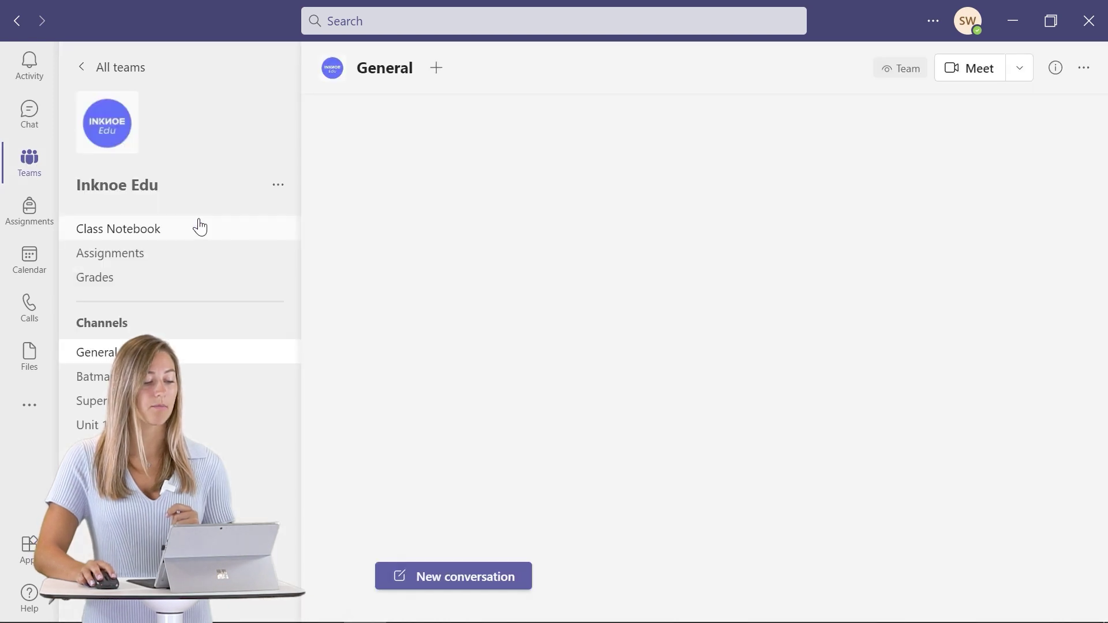
{"action": "left_click", "coordinate": [182, 252]}
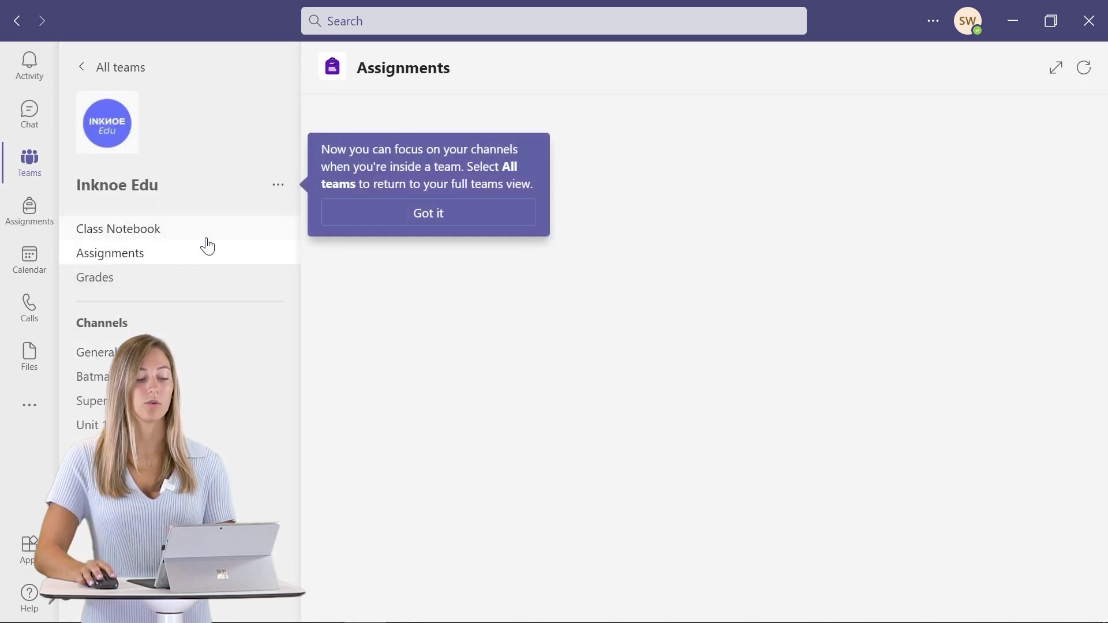
{"action": "left_click", "coordinate": [404, 213]}
{"action": "left_click", "coordinate": [410, 213]}
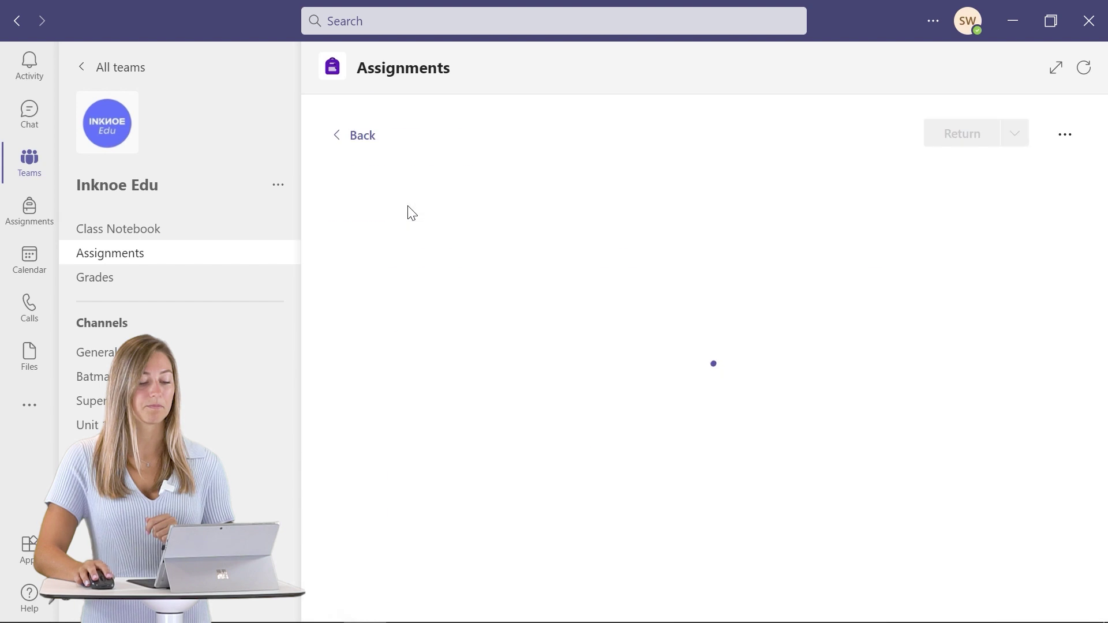
{"action": "left_click", "coordinate": [886, 437]}
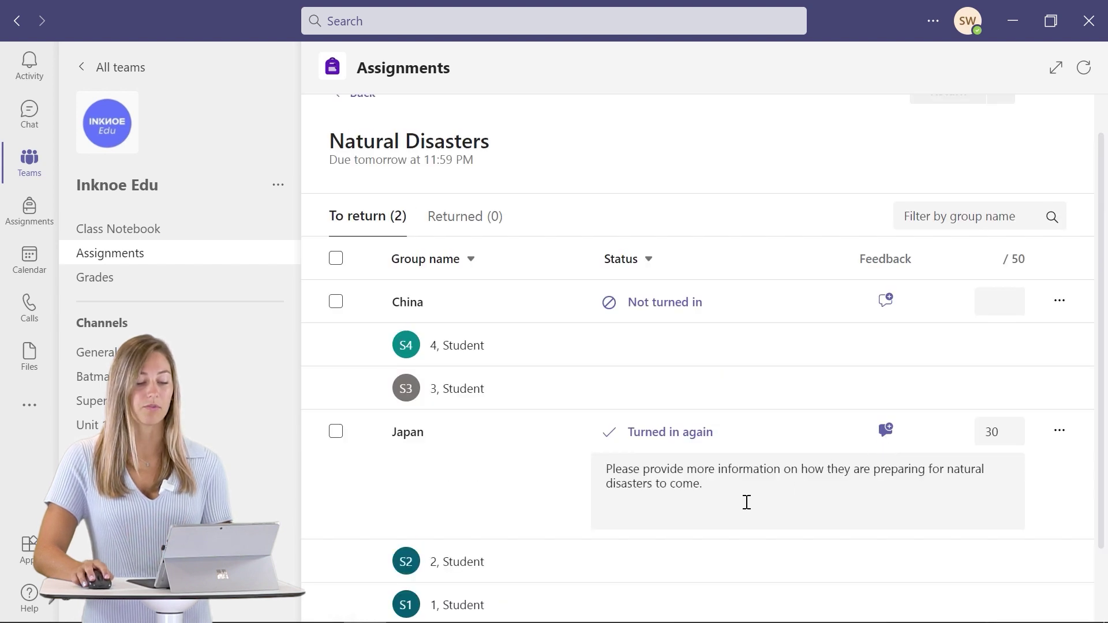
{"action": "left_click_drag", "start_coordinate": [730, 486], "coordinate": [576, 468]}
{"action": "left_click", "coordinate": [630, 443]}
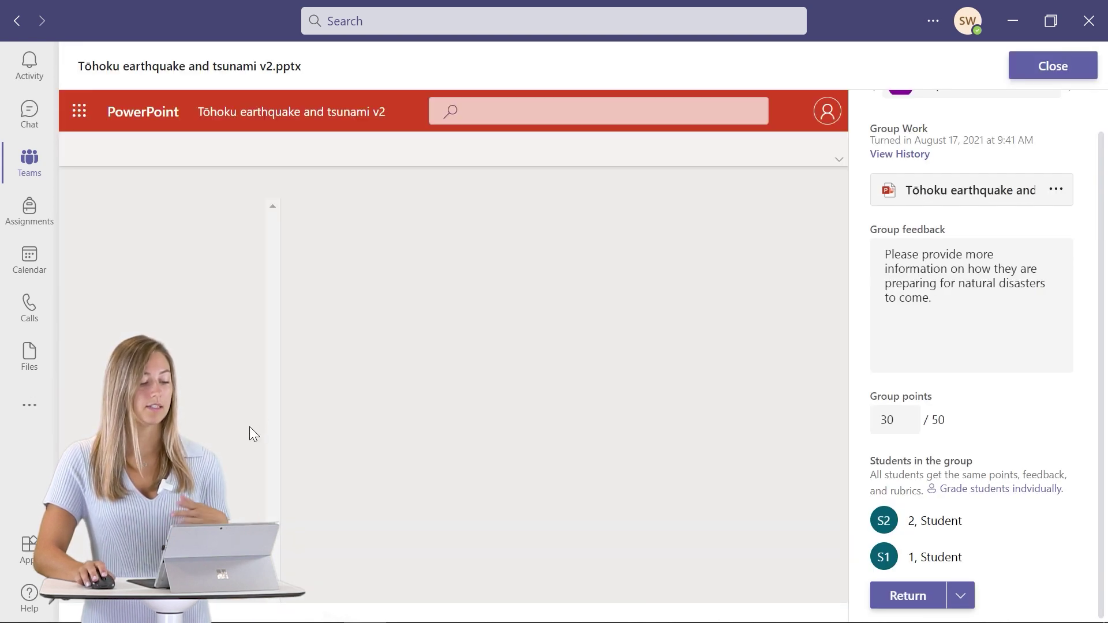
Step: Replace the Japan group's existing feedback with "great job!"
{"action": "left_click_drag", "start_coordinate": [941, 297], "coordinate": [864, 250]}
{"action": "key", "text": "BackSpace"}
{"action": "type", "text": "gr"}
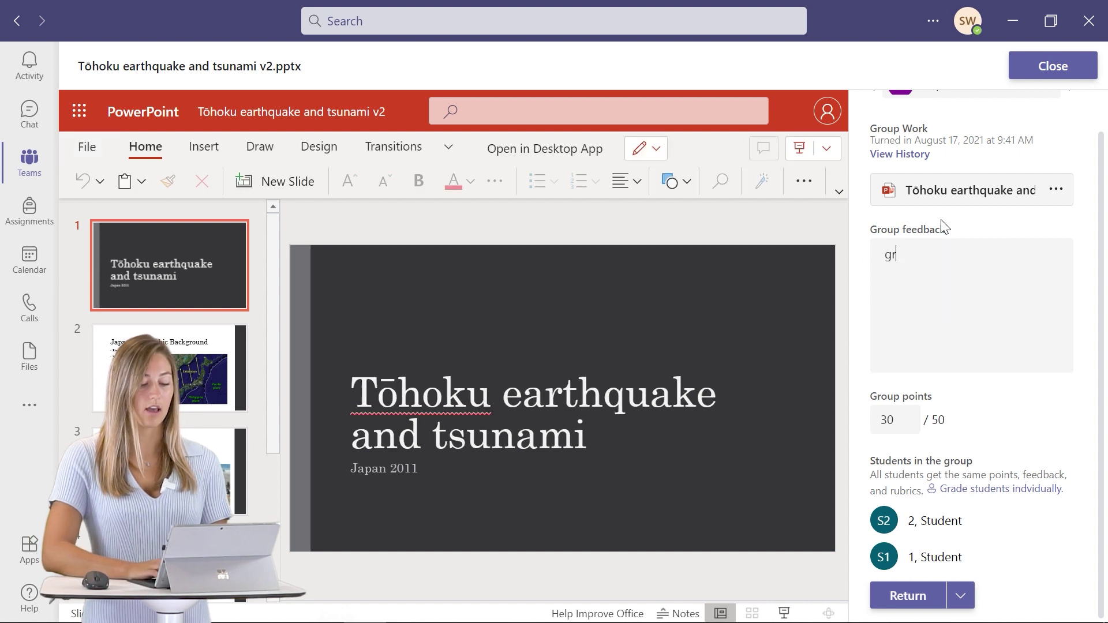
{"action": "type", "text": "eat job!"}
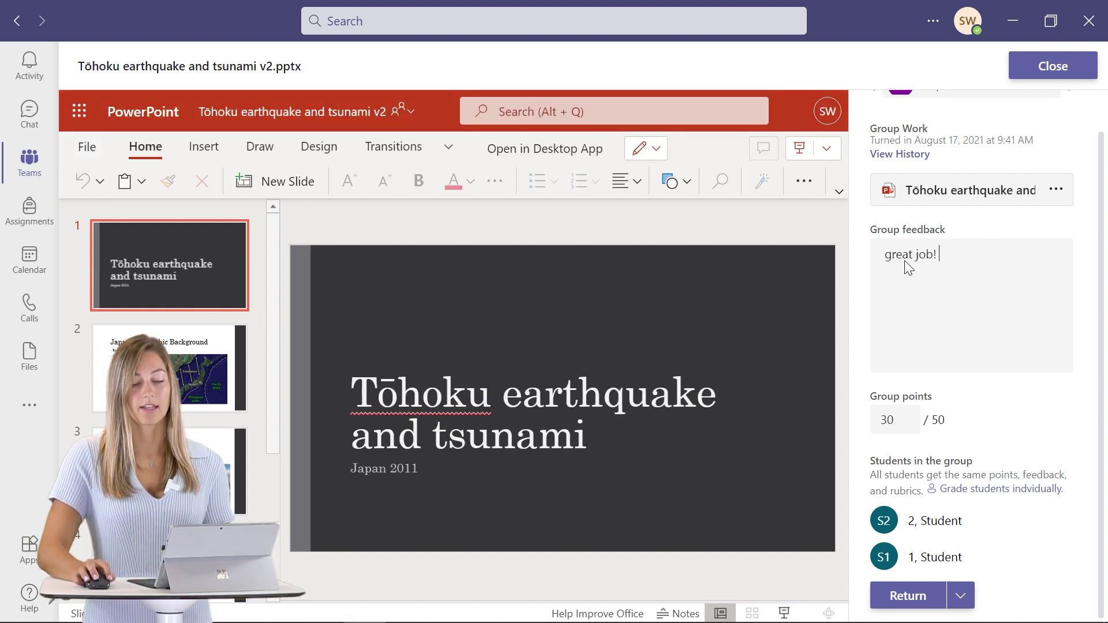
Step: Set the Japan group's points to 50 and return the regraded work
{"action": "double_click", "coordinate": [883, 420]}
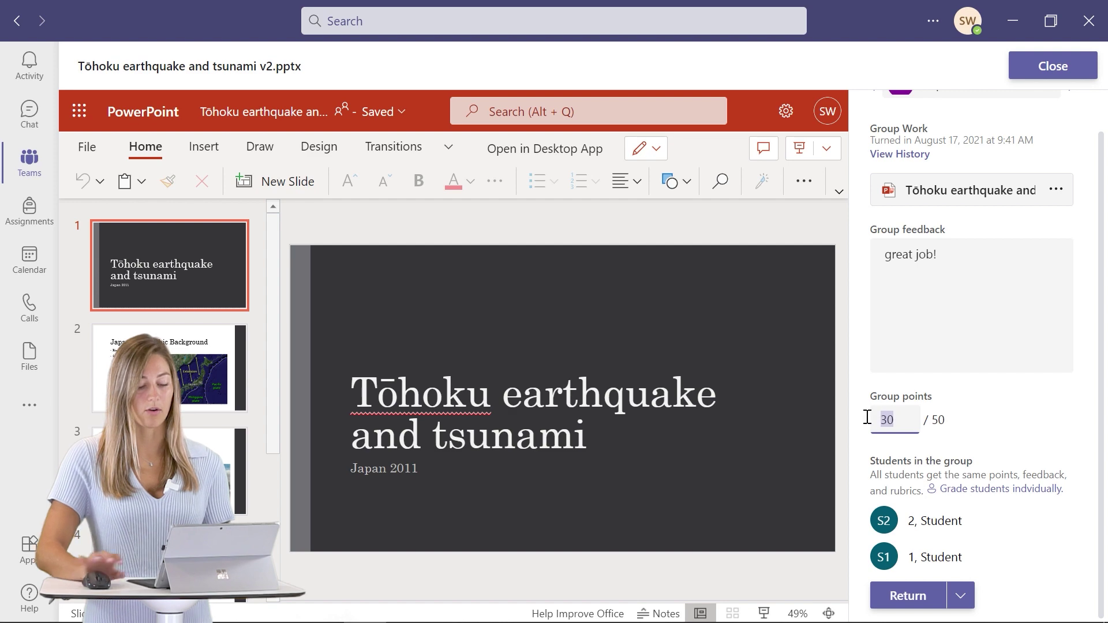
{"action": "type", "text": "50"}
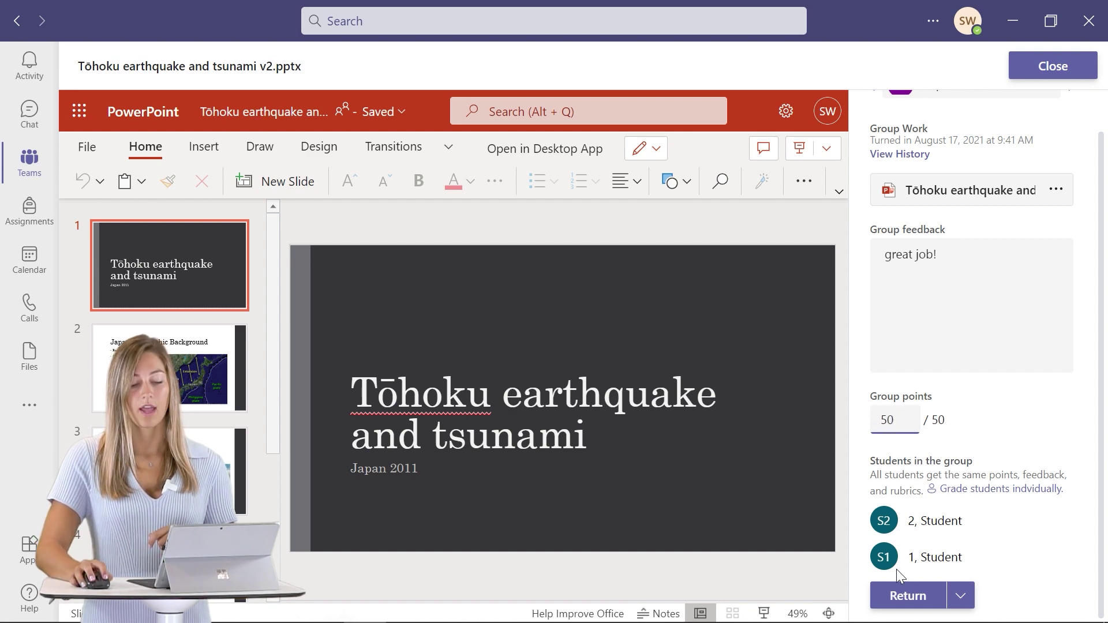
{"action": "left_click", "coordinate": [908, 595]}
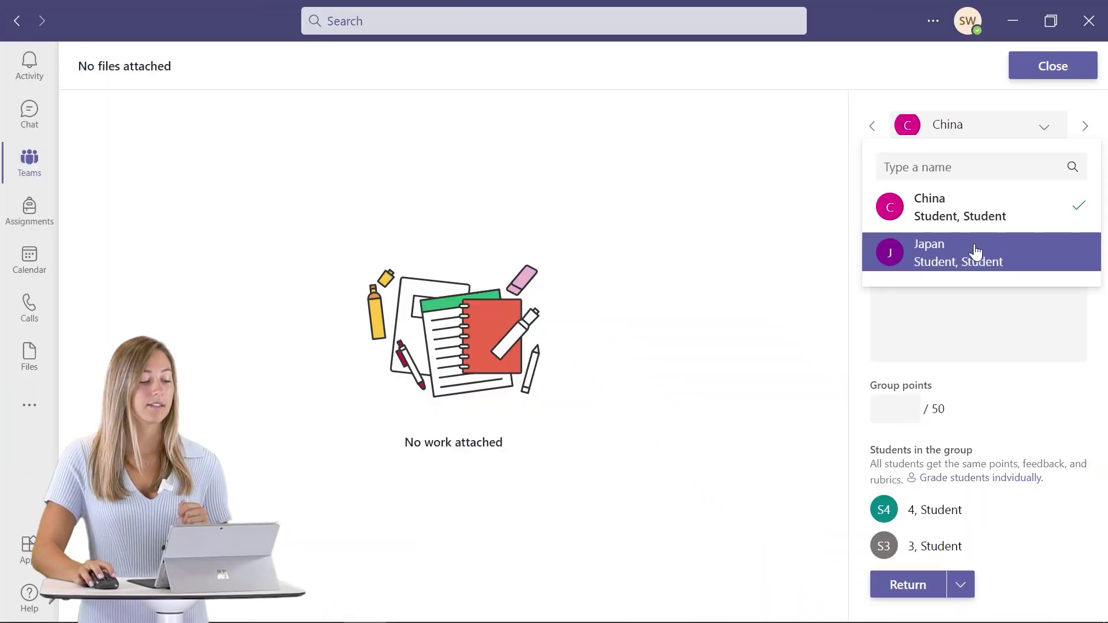
Step: View the assignments overview across all classes, filtering the assigned list by Grade 6 and by Computer Skills
{"action": "left_click", "coordinate": [30, 218]}
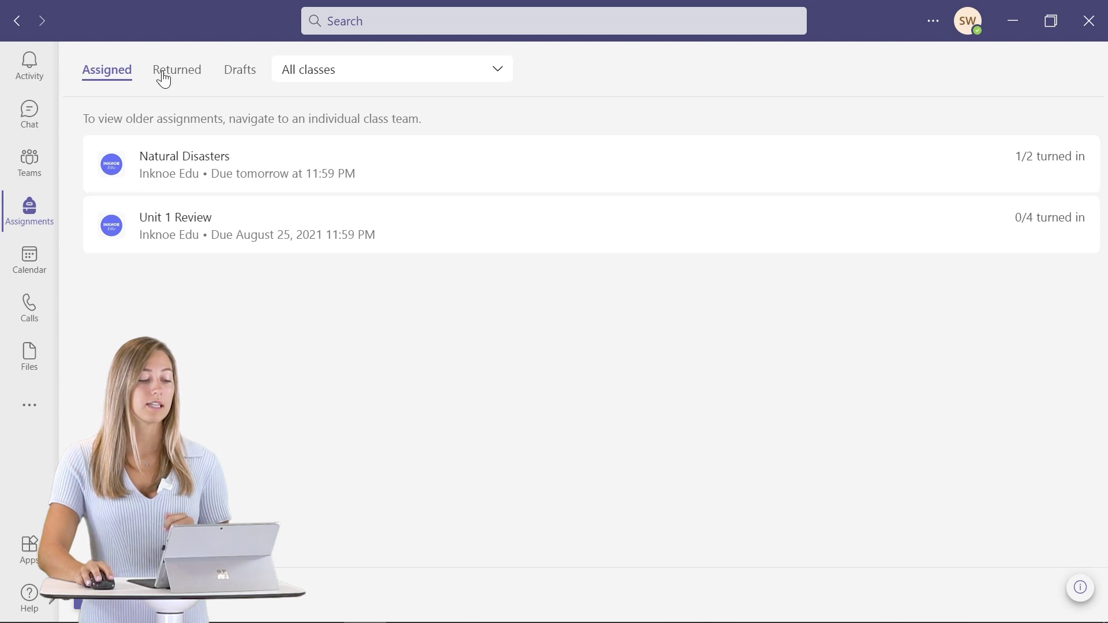
{"action": "left_click", "coordinate": [354, 81]}
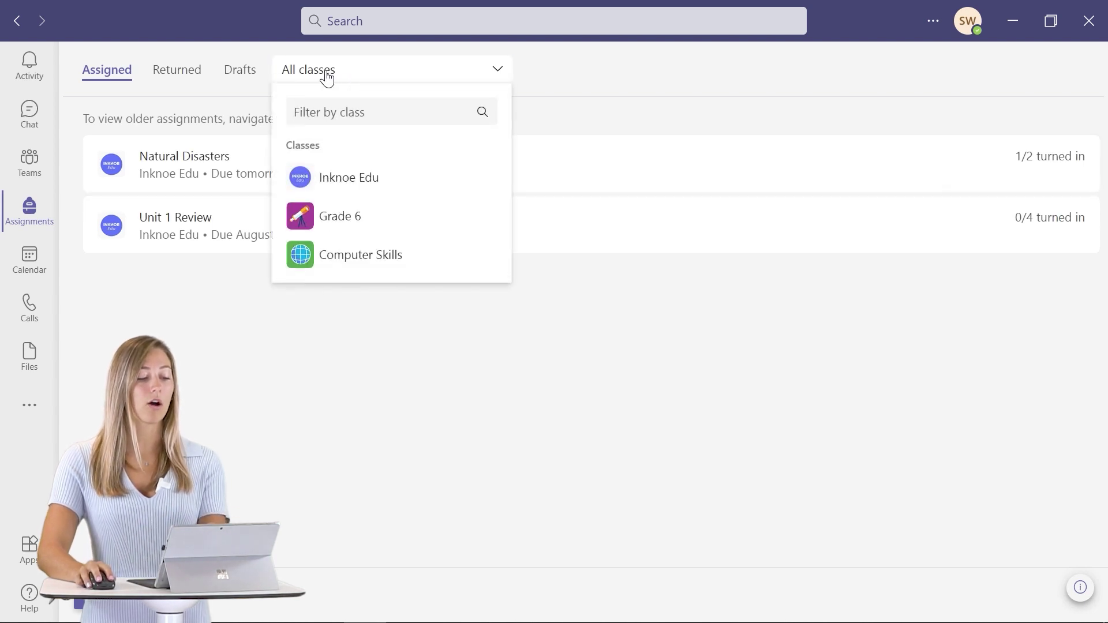
{"action": "left_click", "coordinate": [349, 217]}
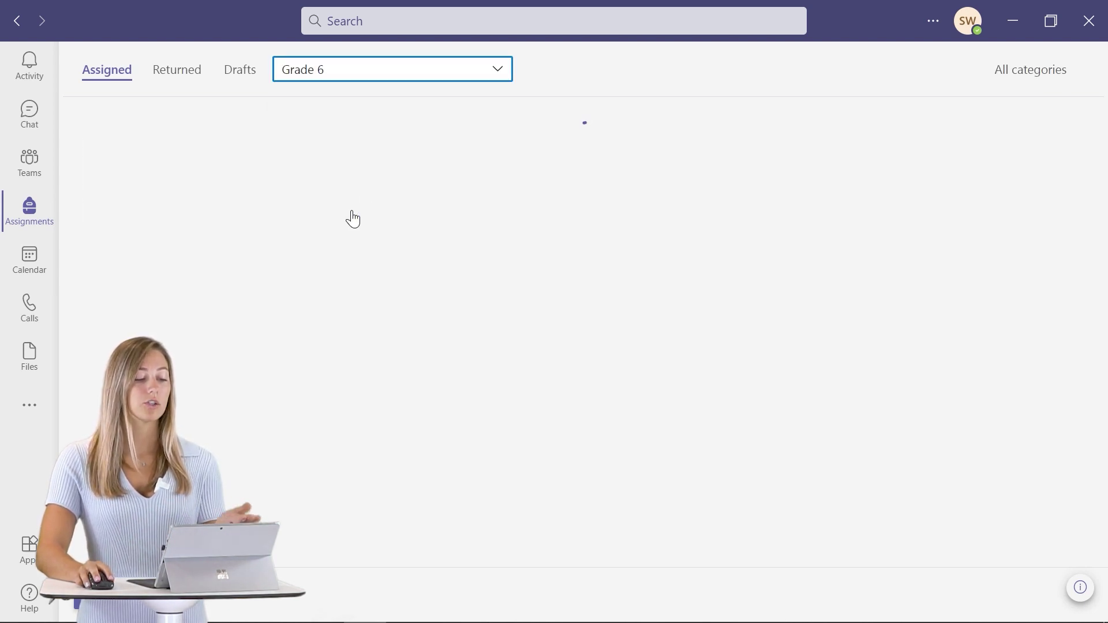
{"action": "left_click", "coordinate": [415, 81]}
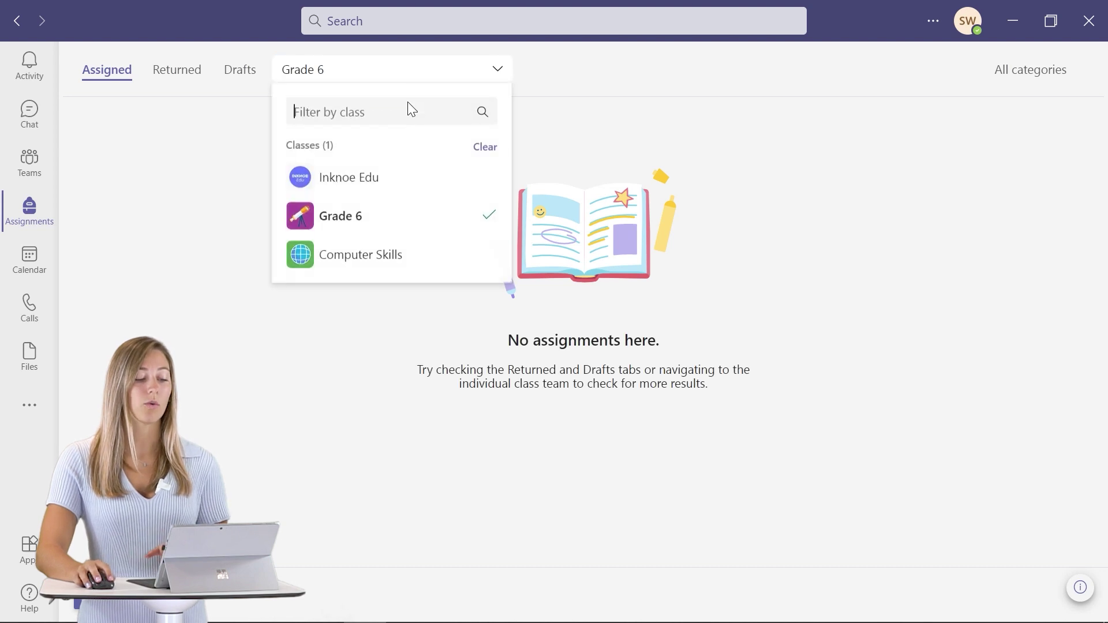
{"action": "left_click", "coordinate": [379, 257]}
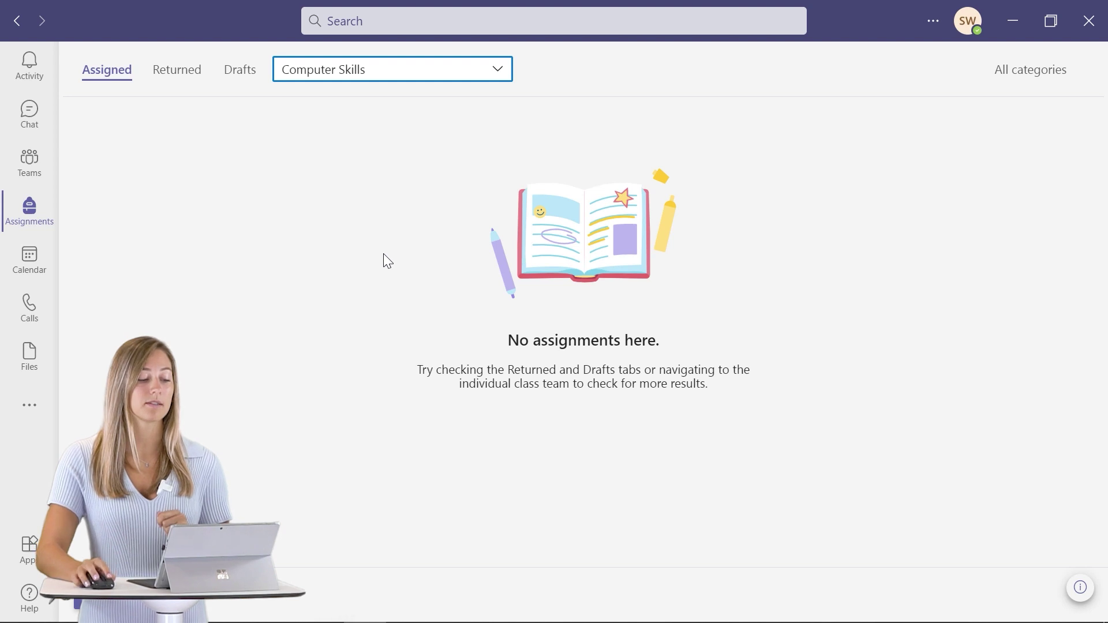
{"action": "left_click", "coordinate": [445, 77]}
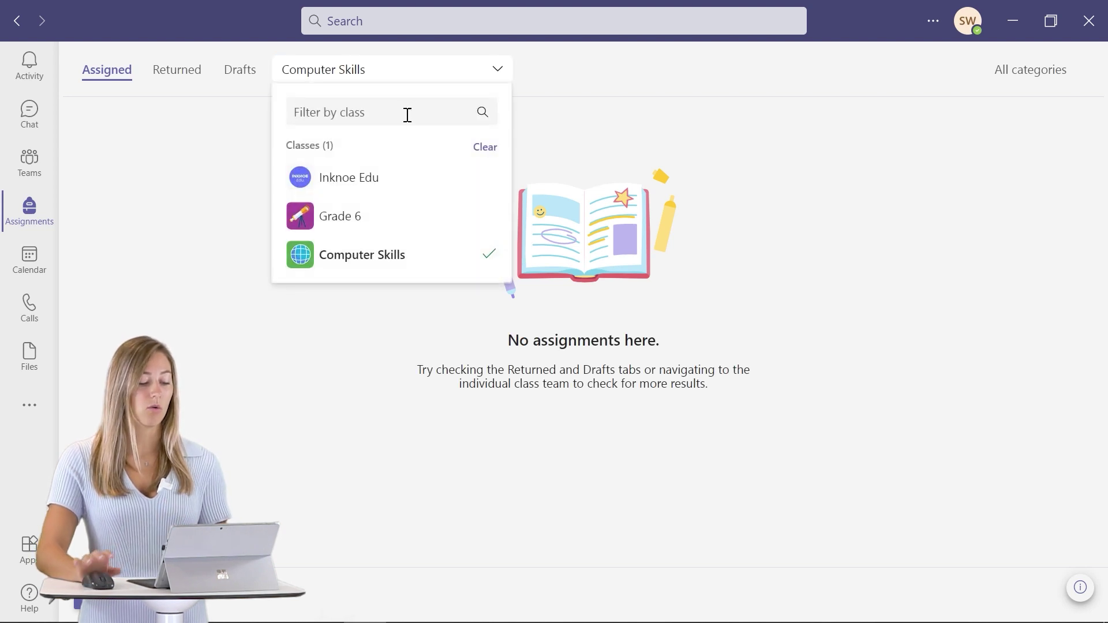